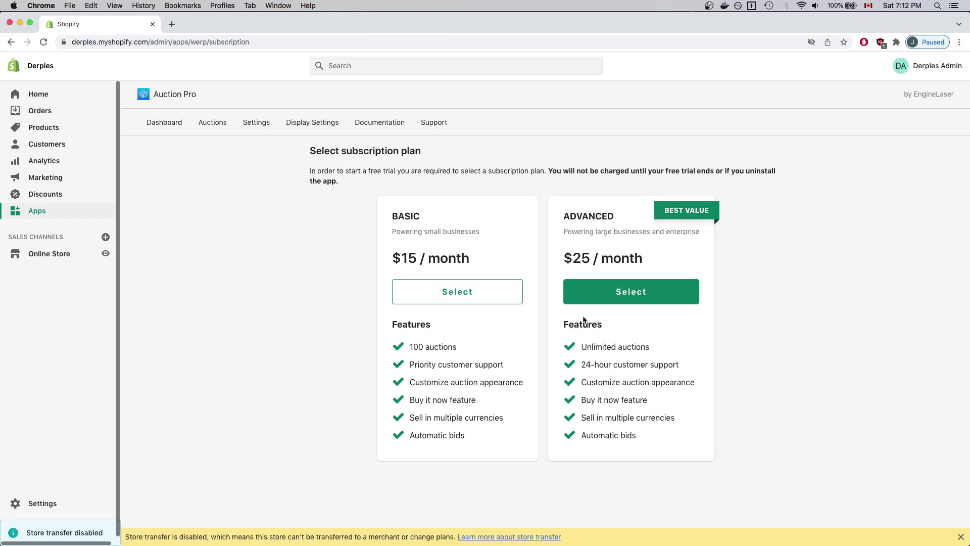
Select the ADVANCED Auction Pro plan at $25/month.
{"action": "left_click", "coordinate": [609, 299]}
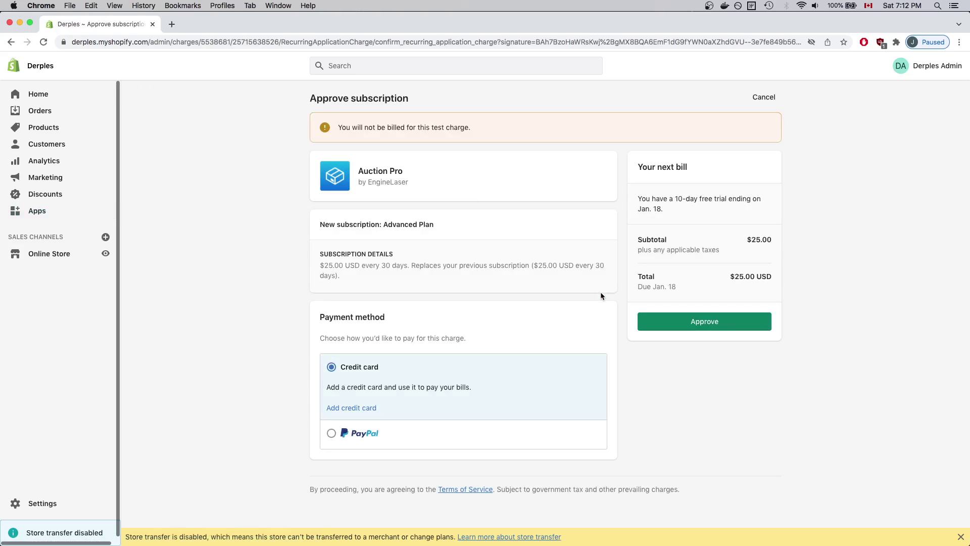
Approve the $25.00 every-30-days Advanced Plan subscription for Auction Pro.
{"action": "left_click", "coordinate": [703, 328]}
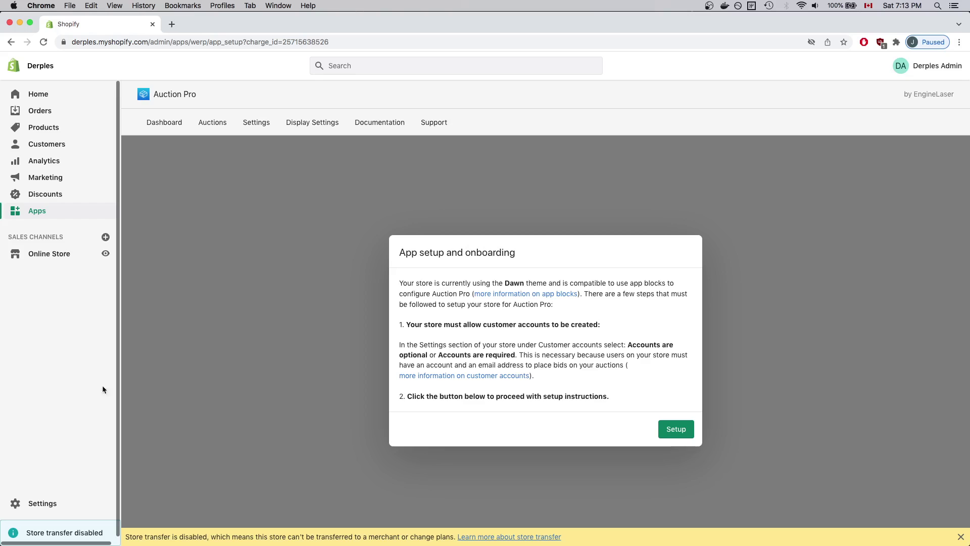
{"action": "left_click", "coordinate": [42, 505], "text": "super"}
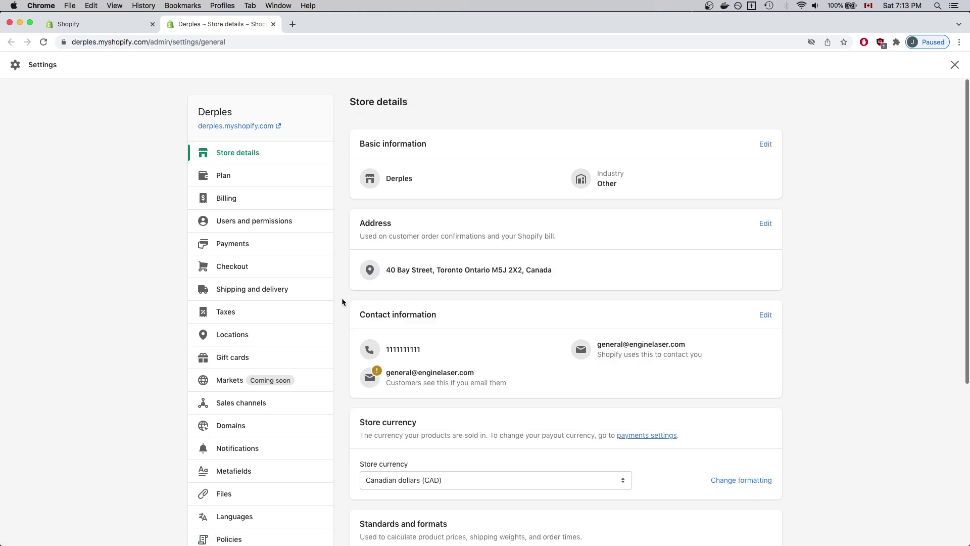
{"action": "left_click", "coordinate": [233, 267]}
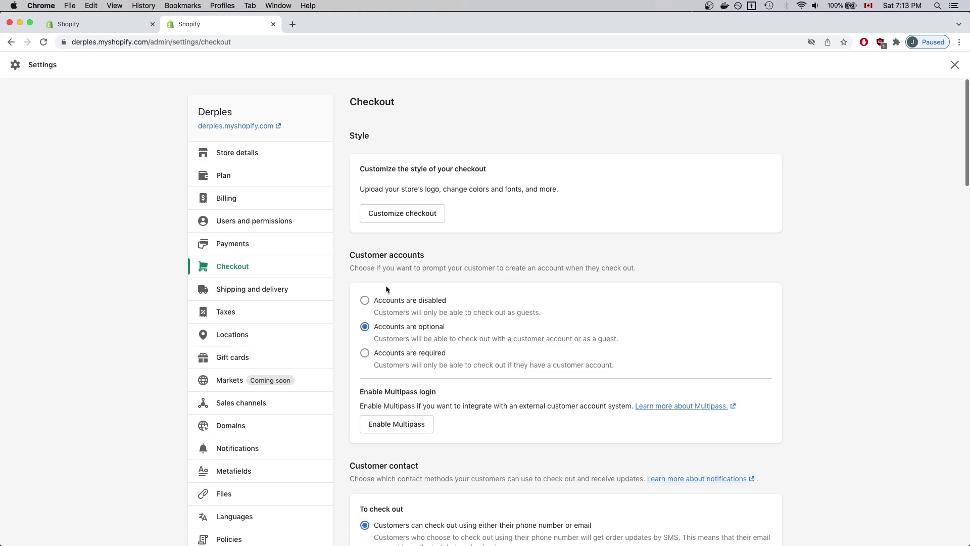
{"action": "left_click", "coordinate": [106, 26]}
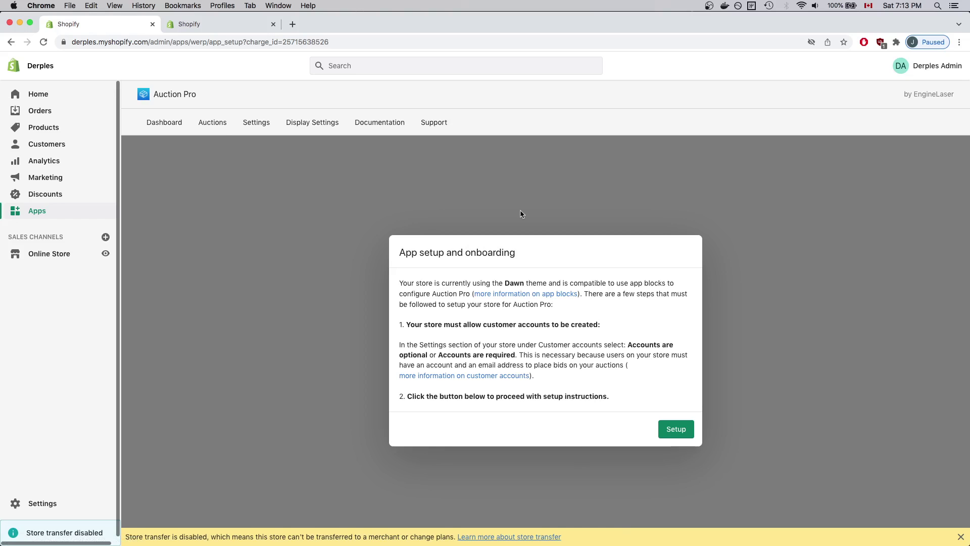
Run Auction Pro's theme setup and read through its app-block documentation.
{"action": "left_click", "coordinate": [675, 431]}
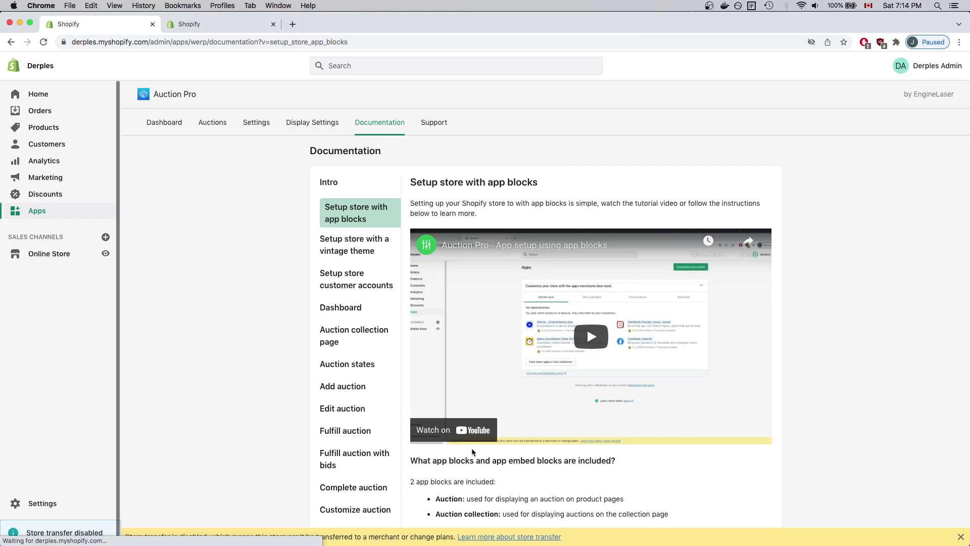
{"action": "scroll", "coordinate": [551, 472], "scroll_direction": "down", "scroll_amount": 1}
{"action": "scroll", "coordinate": [552, 472], "scroll_direction": "down", "scroll_amount": 8}
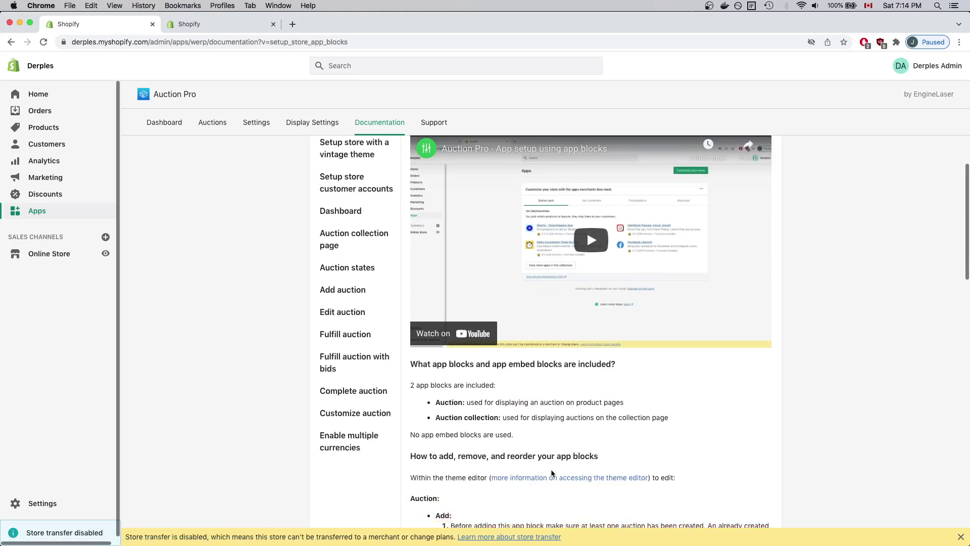
{"action": "scroll", "coordinate": [552, 471], "scroll_direction": "down", "scroll_amount": 1}
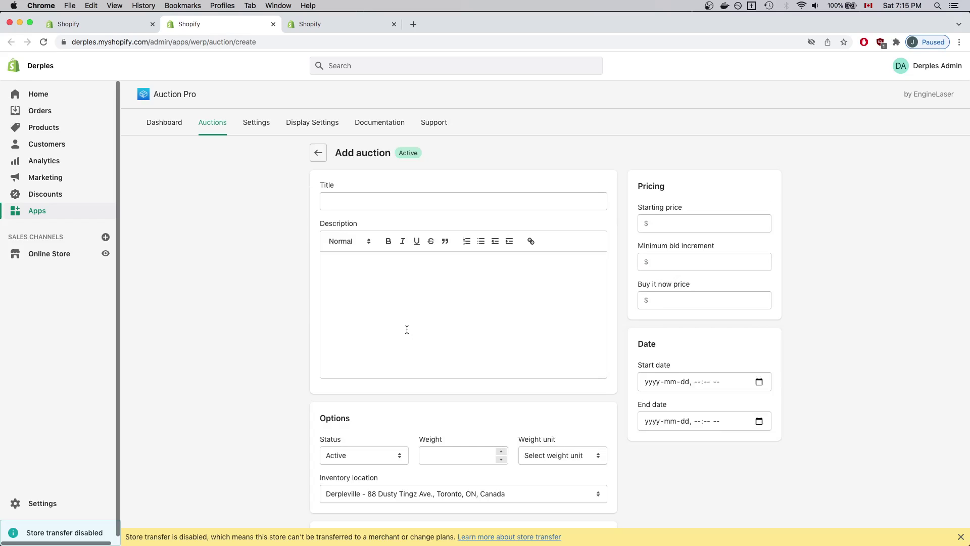
Enter title 'Vintage jeans', description 'Rare pair of high quality jeans', and weight 11 g.
{"action": "left_click", "coordinate": [386, 201]}
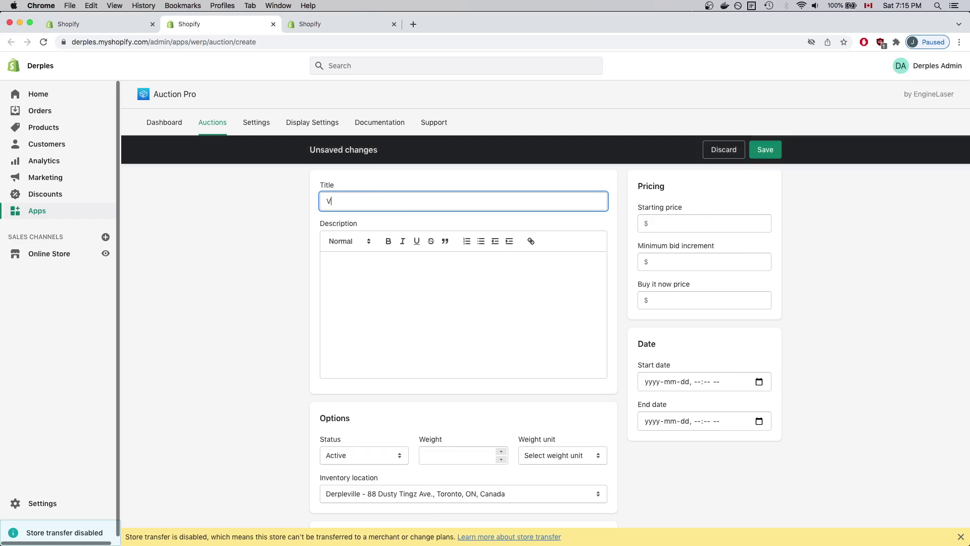
{"action": "type", "text": "intage jeans"}
{"action": "left_click", "coordinate": [364, 301]}
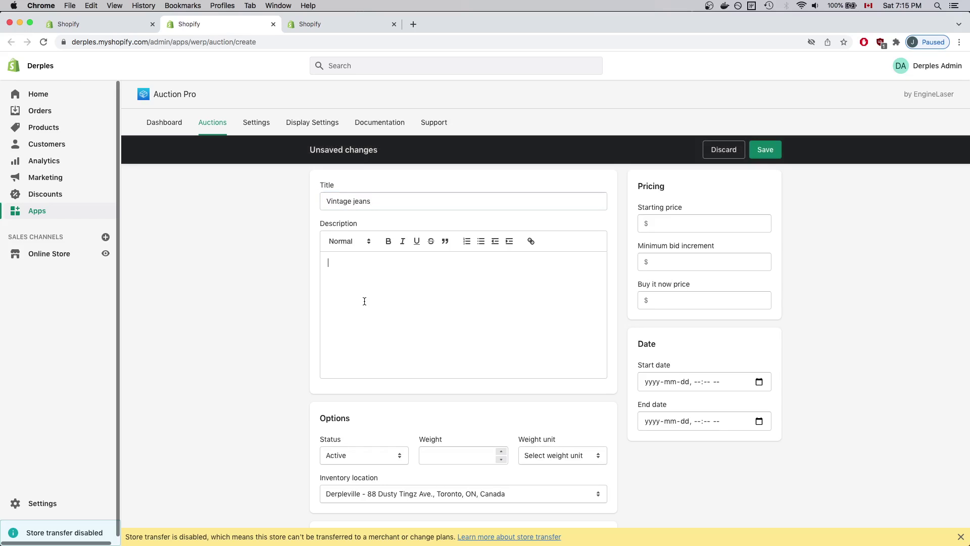
{"action": "type", "text": "Rare pair of high quality jeans"}
{"action": "left_click", "coordinate": [468, 451]}
{"action": "type", "text": "11"}
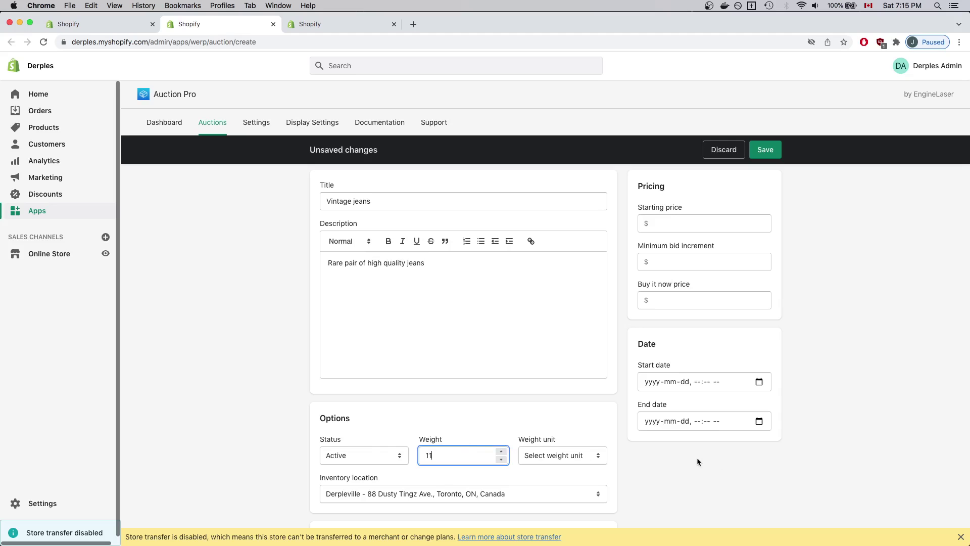
{"action": "scroll", "coordinate": [695, 456], "scroll_direction": "down", "scroll_amount": 3}
{"action": "left_click", "coordinate": [564, 308]}
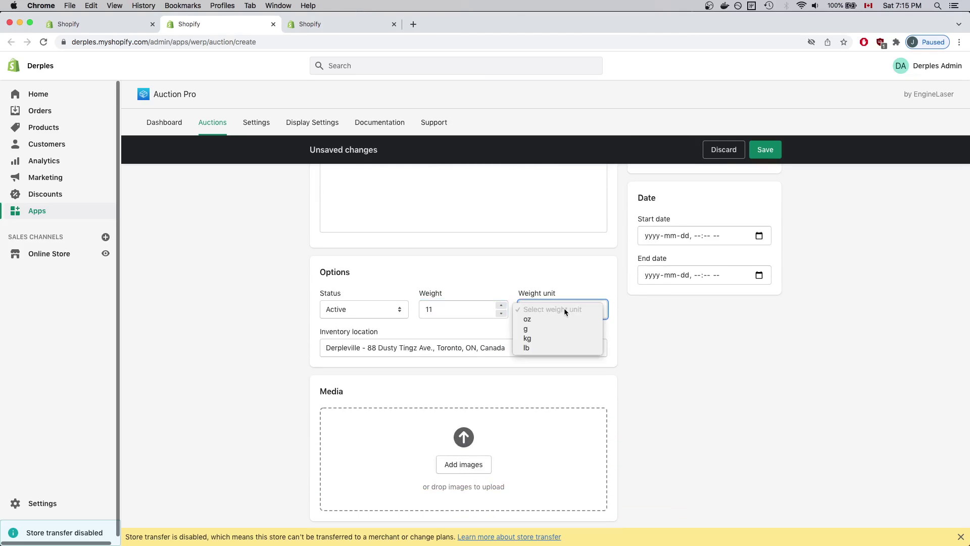
{"action": "left_click", "coordinate": [535, 329]}
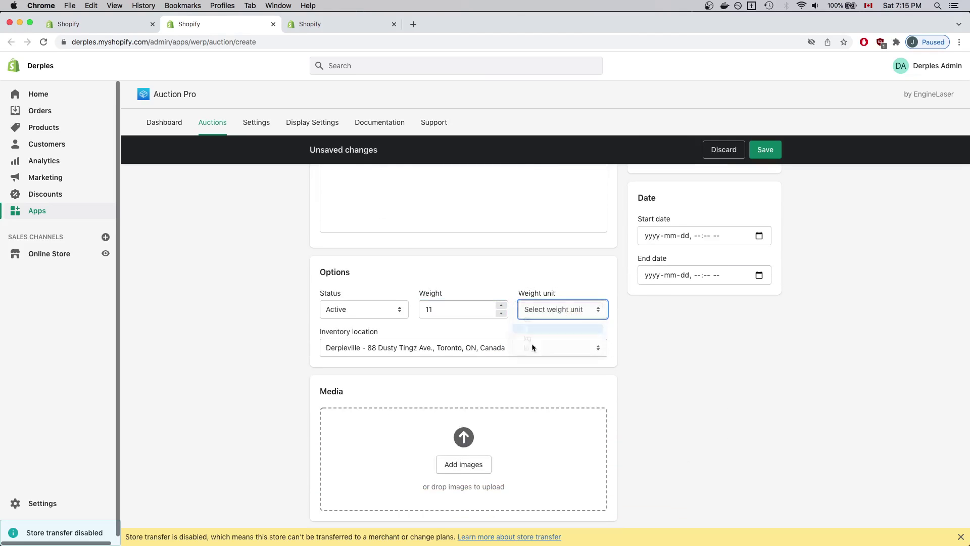
Attach jeans2.jpg and set starting price $11 and minimum bid increment $1.
{"action": "left_click", "coordinate": [471, 465]}
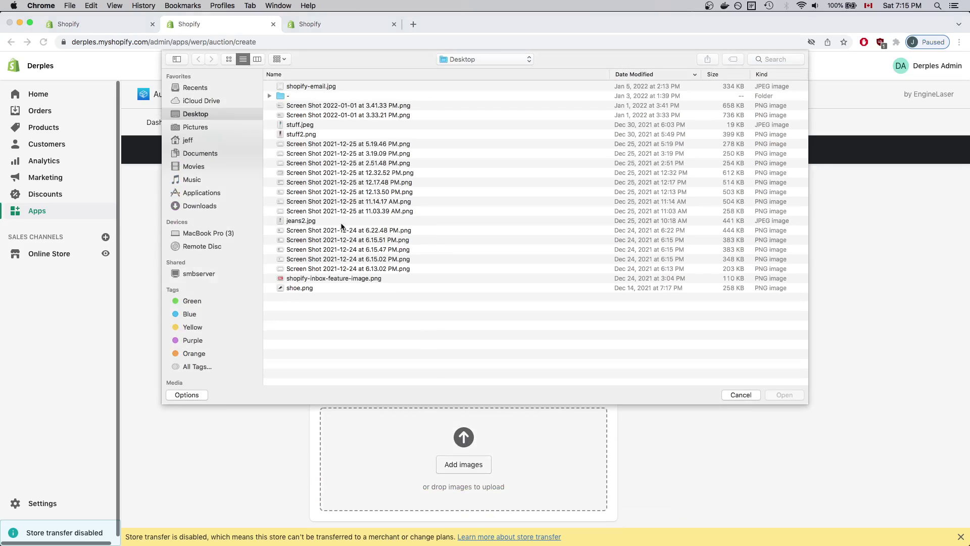
{"action": "double_click", "coordinate": [341, 221]}
{"action": "scroll", "coordinate": [751, 341], "scroll_direction": "up", "scroll_amount": 3}
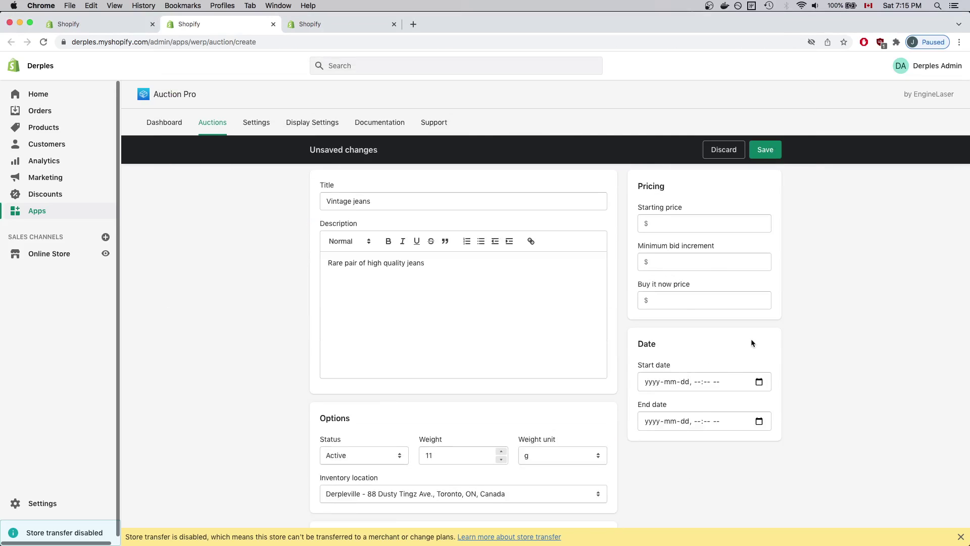
{"action": "left_click", "coordinate": [687, 228]}
{"action": "type", "text": "1"}
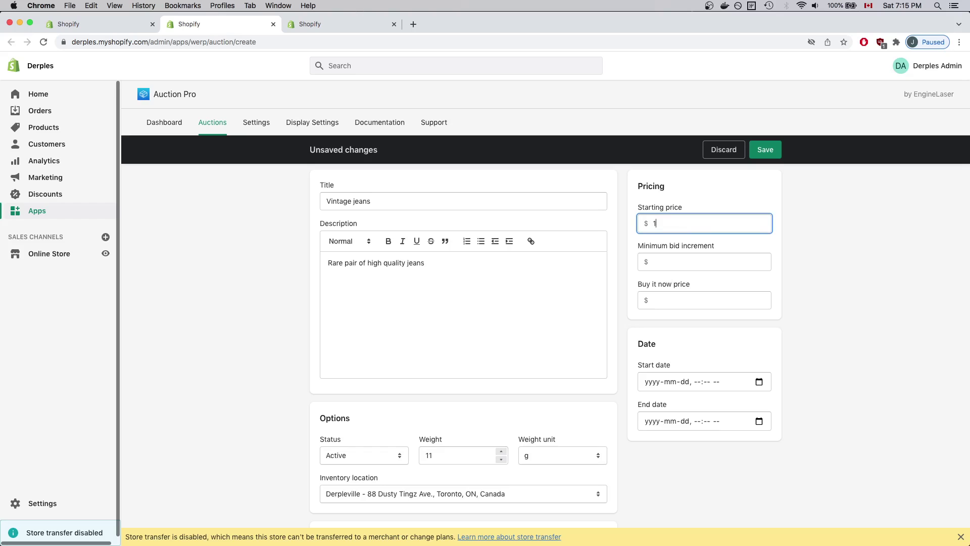
{"action": "type", "text": "1"}
{"action": "left_click", "coordinate": [681, 257]}
{"action": "type", "text": "1"}
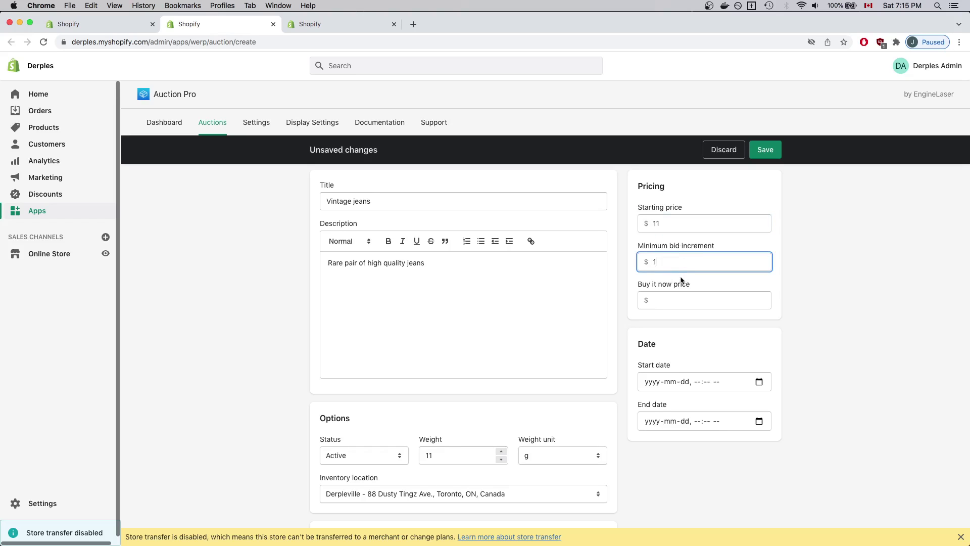
{"action": "left_click", "coordinate": [677, 297]}
Set the buy-it-now price to $199 and the start to 2022-01-08, 07:16 PM.
{"action": "type", "text": "199"}
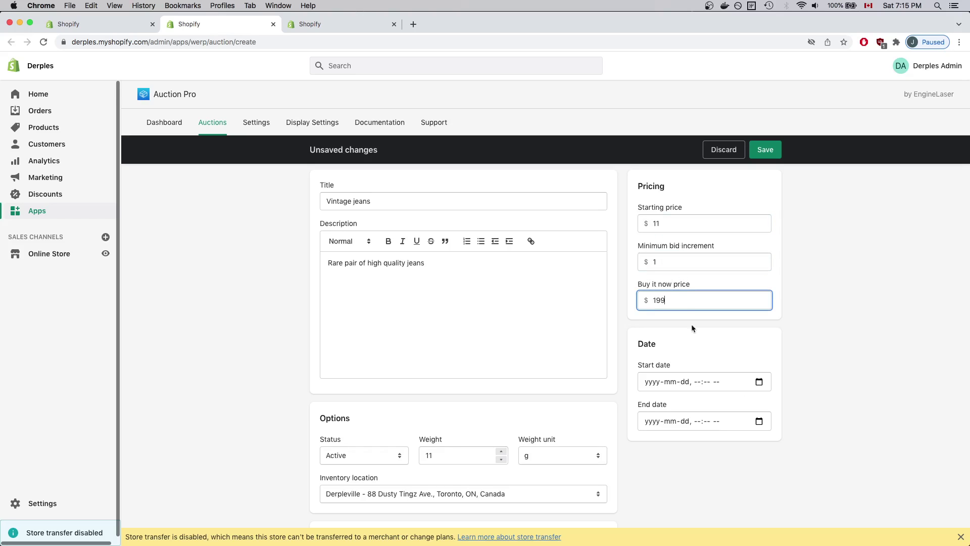
{"action": "left_click", "coordinate": [759, 383]}
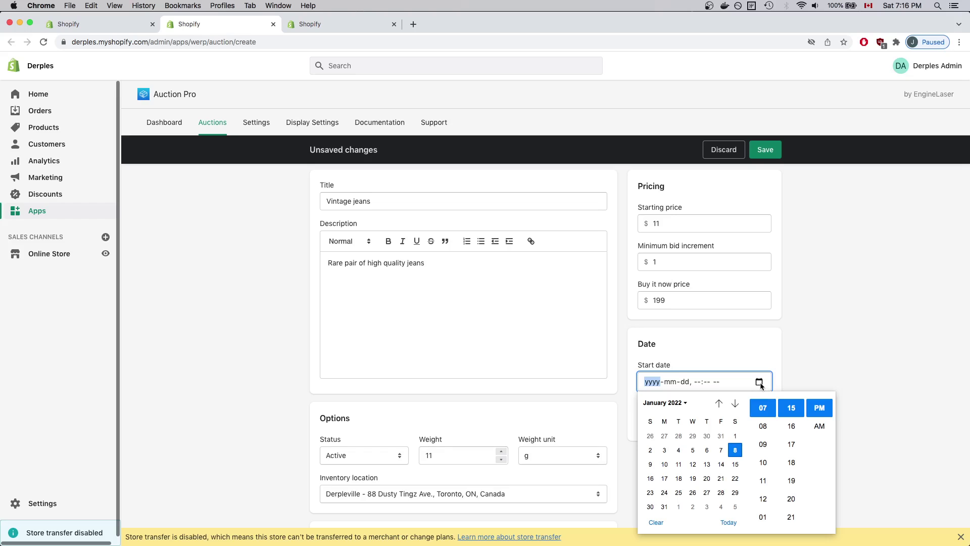
{"action": "left_click", "coordinate": [791, 422]}
{"action": "left_click", "coordinate": [791, 376]}
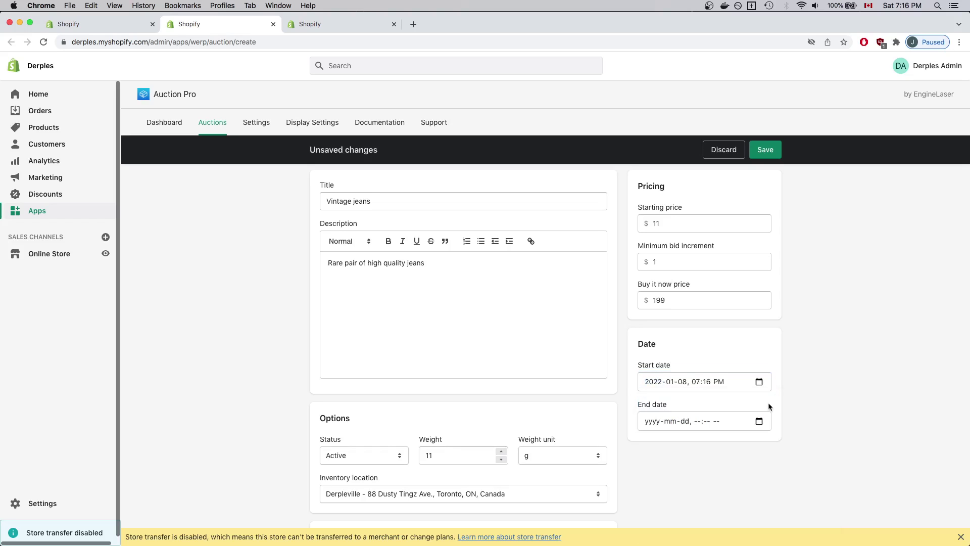
Set the end date to January 15, 2022 and save the auction.
{"action": "left_click", "coordinate": [759, 421]}
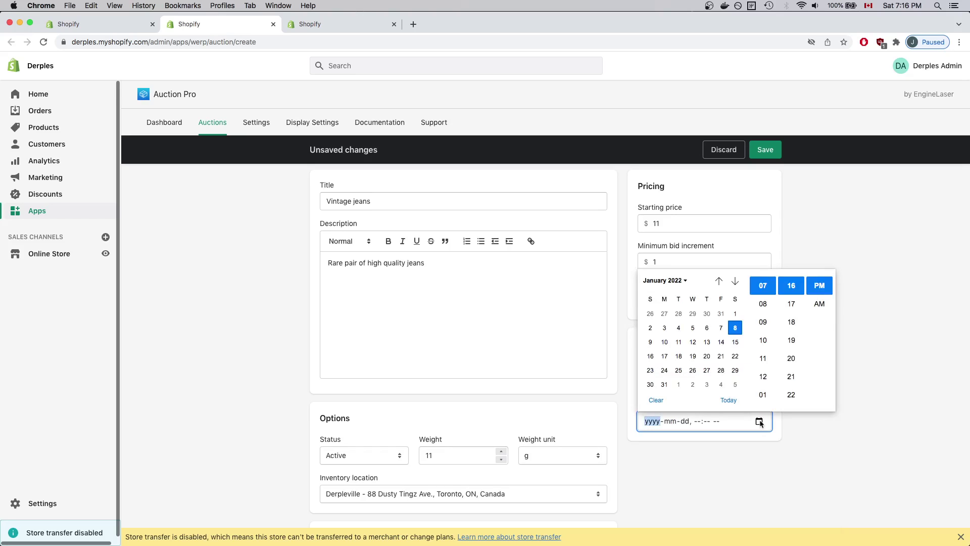
{"action": "left_click", "coordinate": [735, 343]}
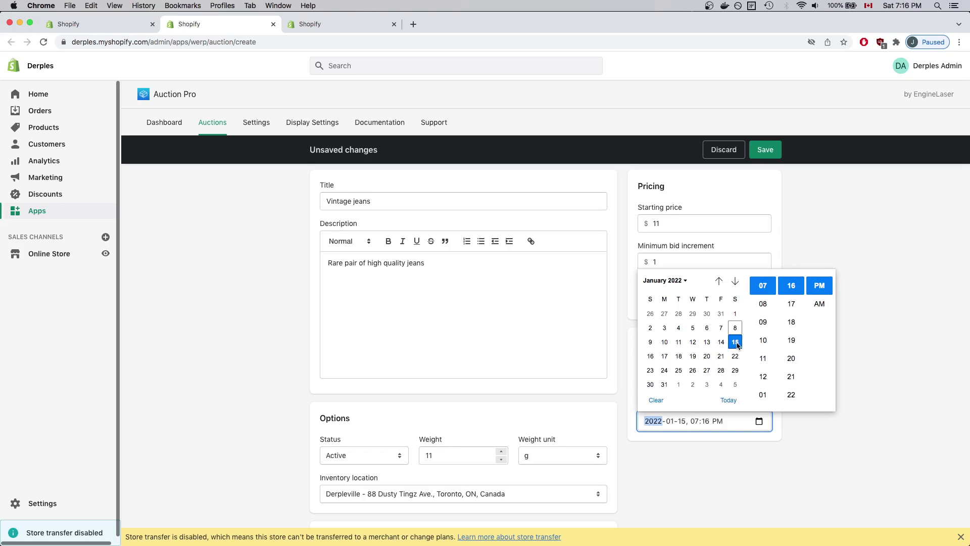
{"action": "left_click", "coordinate": [795, 226]}
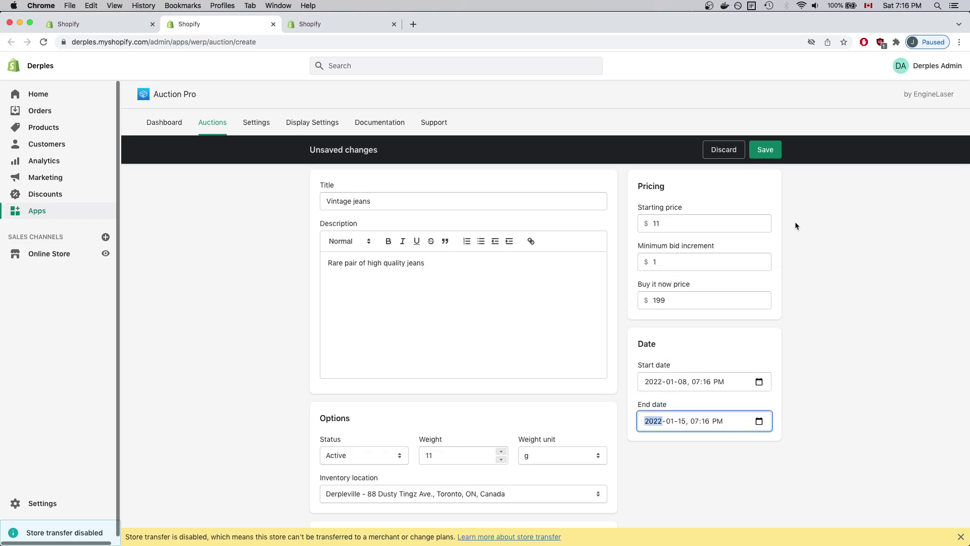
{"action": "left_click", "coordinate": [764, 150]}
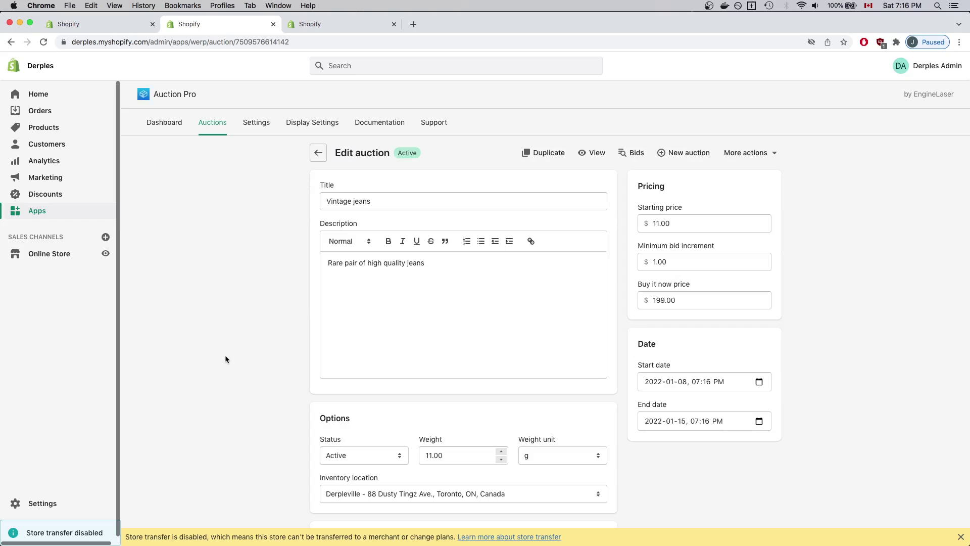
Open the Dawn theme's Customize editor in a new browser tab.
{"action": "left_click", "coordinate": [43, 257], "text": "super"}
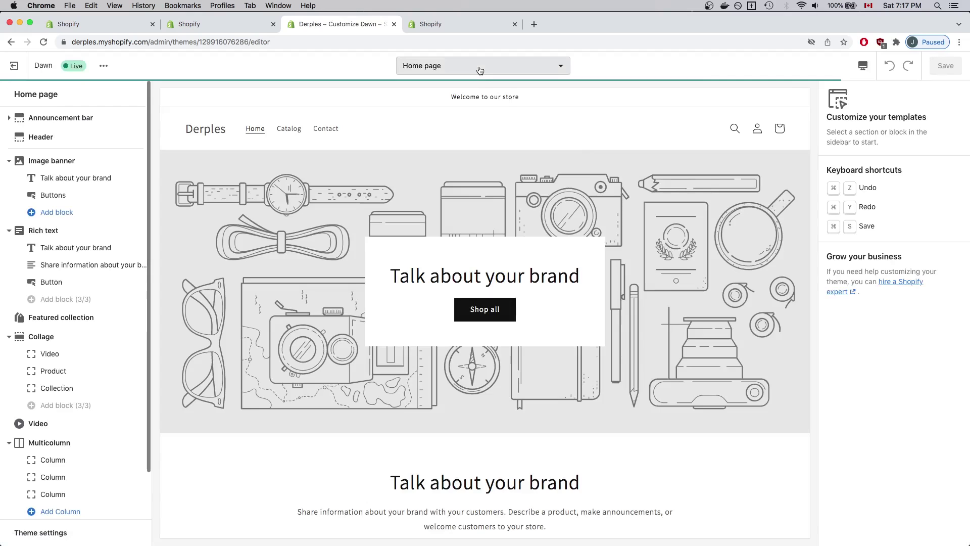
Start a new product template named auction-pro-template, based on Default product.
{"action": "left_click", "coordinate": [479, 70]}
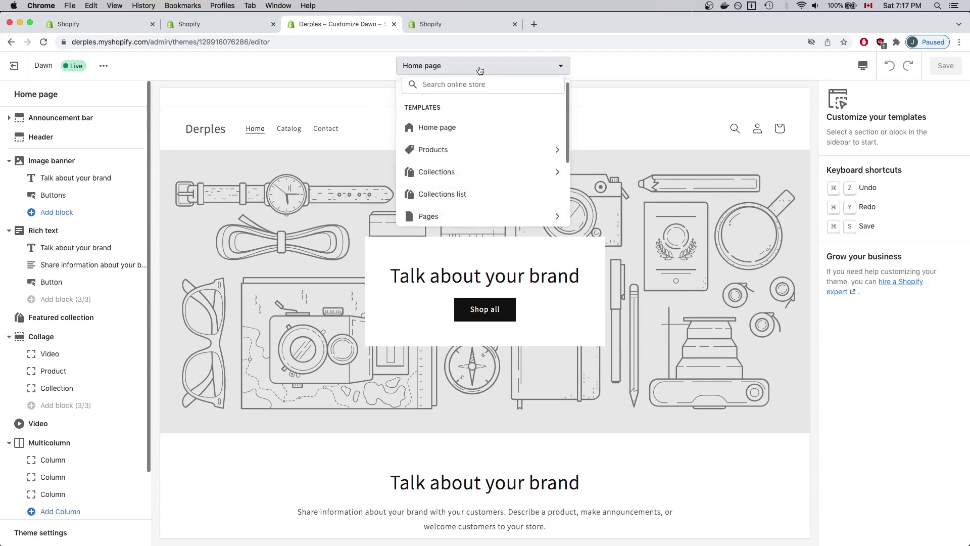
{"action": "left_click", "coordinate": [435, 157]}
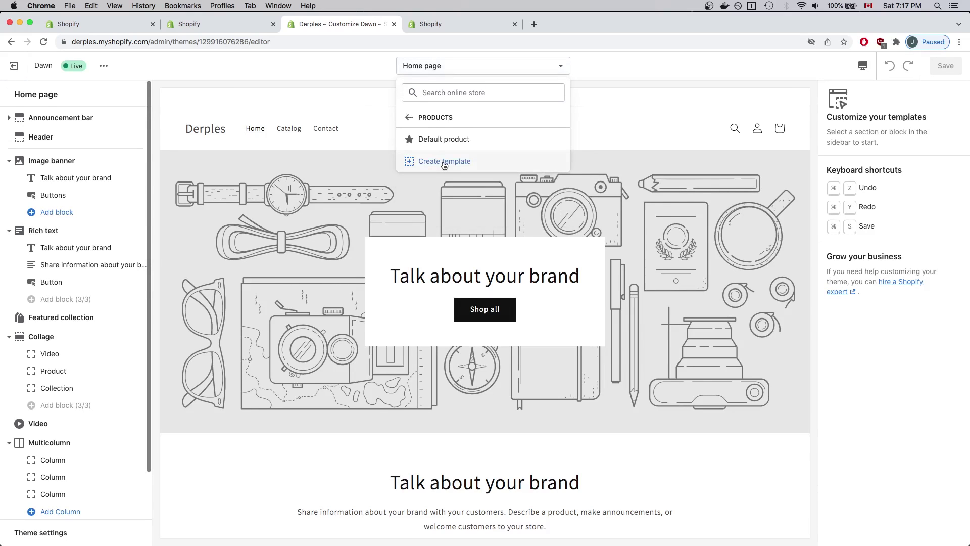
{"action": "left_click", "coordinate": [447, 165]}
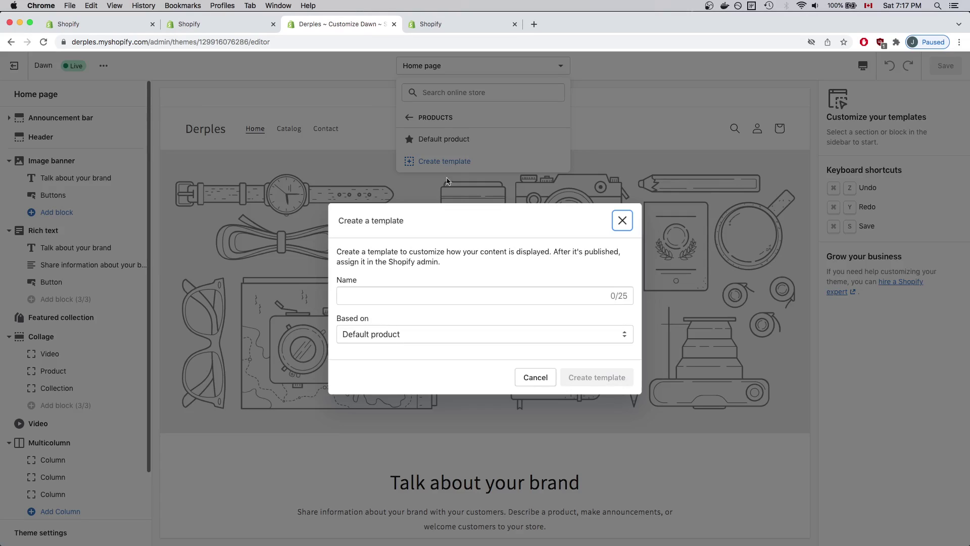
{"action": "left_click", "coordinate": [431, 296]}
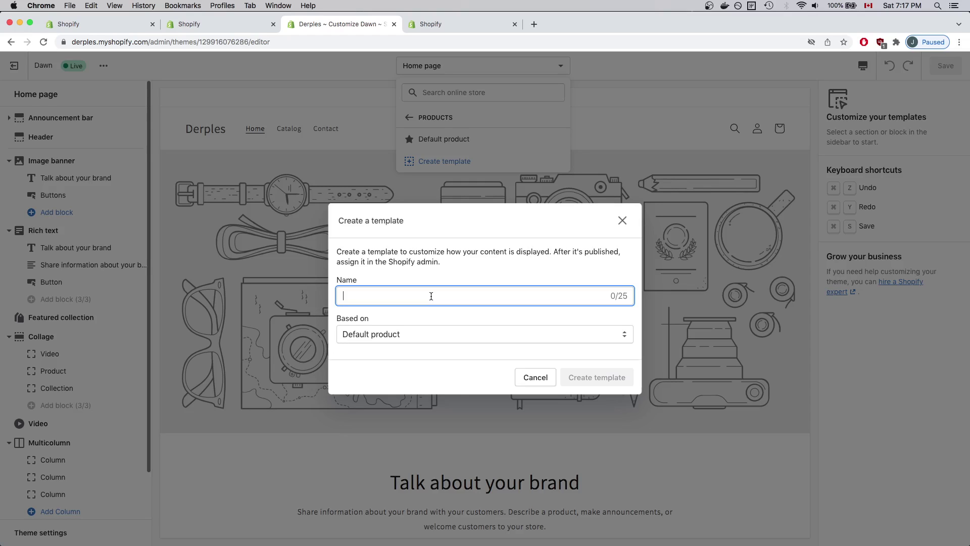
{"action": "type", "text": "auction-p"}
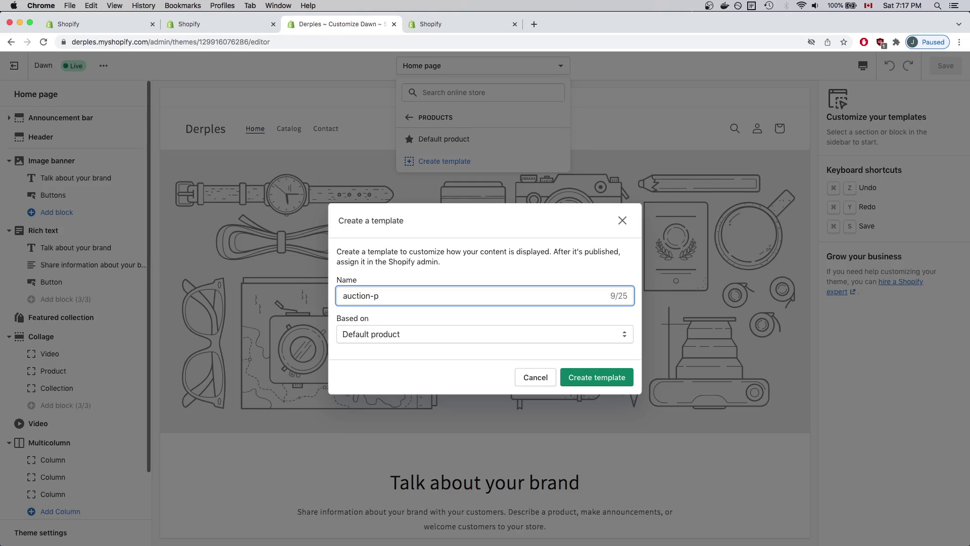
{"action": "type", "text": "ro-template"}
Create the auction-pro-template template, which opens previewing the Cheese product.
{"action": "left_click", "coordinate": [594, 382]}
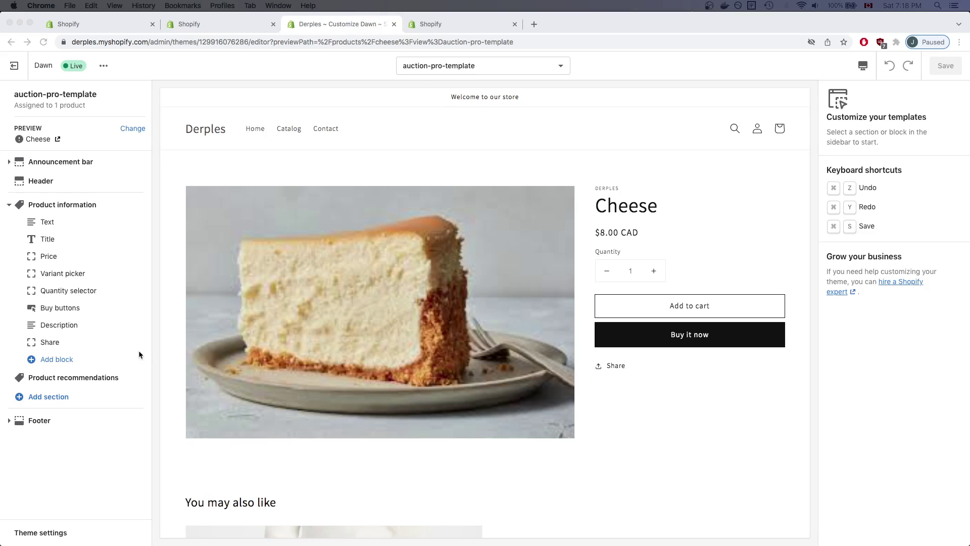
Remove the Price, Variant picker, Quantity selector and Buy buttons blocks, leaving Text, Title, Description, Share.
{"action": "left_click", "coordinate": [50, 259]}
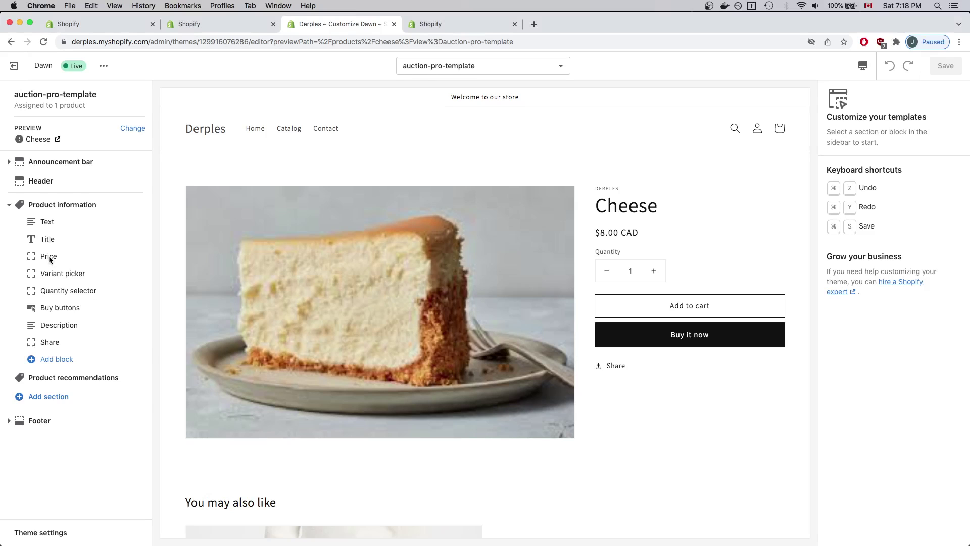
{"action": "left_click", "coordinate": [49, 257]}
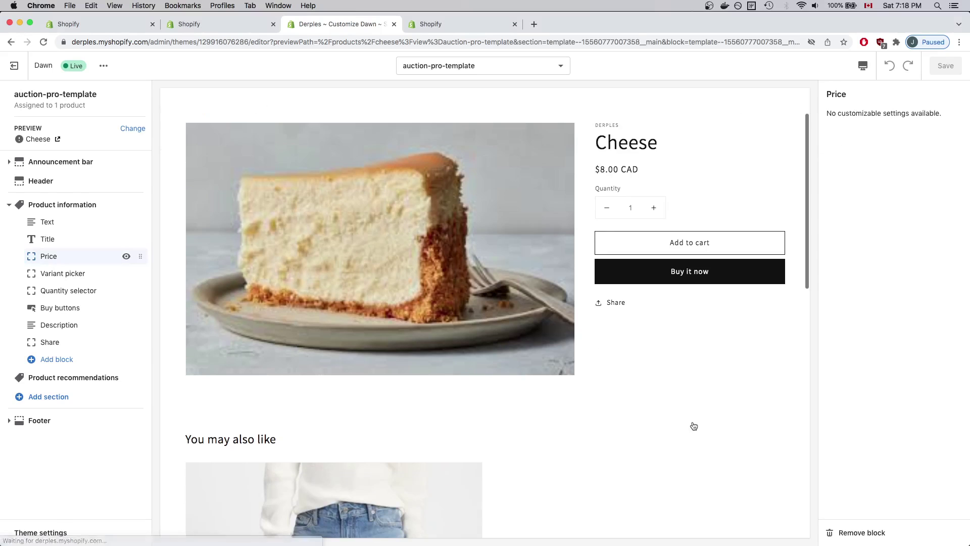
{"action": "left_click", "coordinate": [861, 531]}
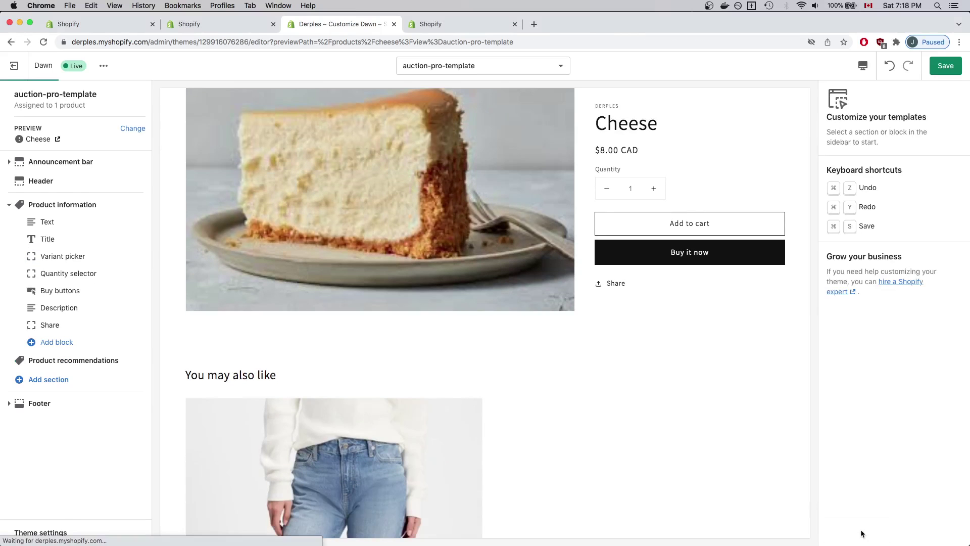
{"action": "left_click", "coordinate": [63, 256]}
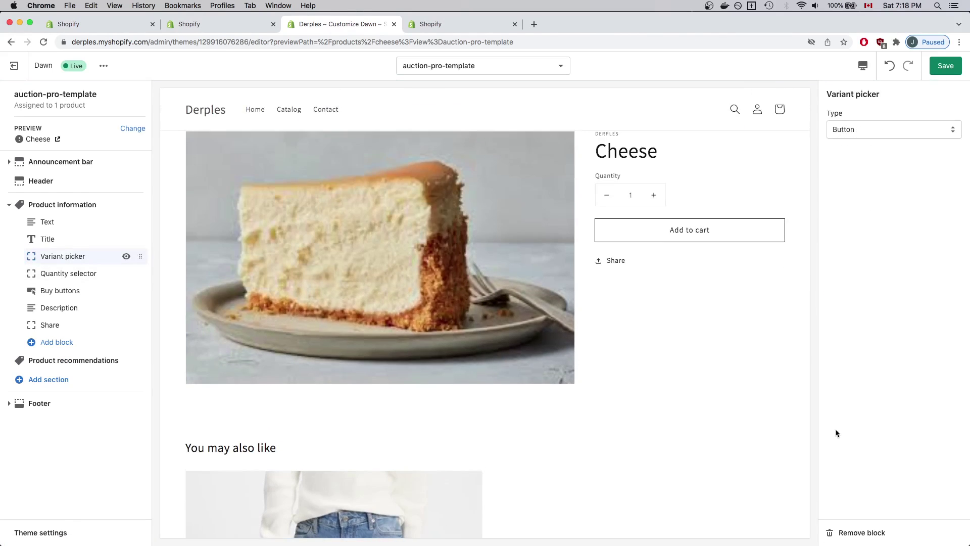
{"action": "left_click", "coordinate": [859, 531]}
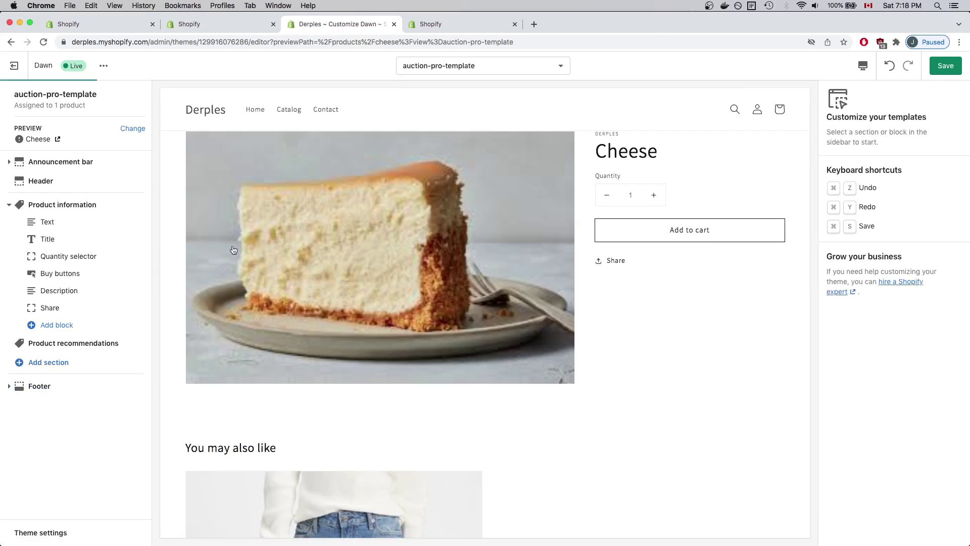
{"action": "left_click", "coordinate": [83, 261]}
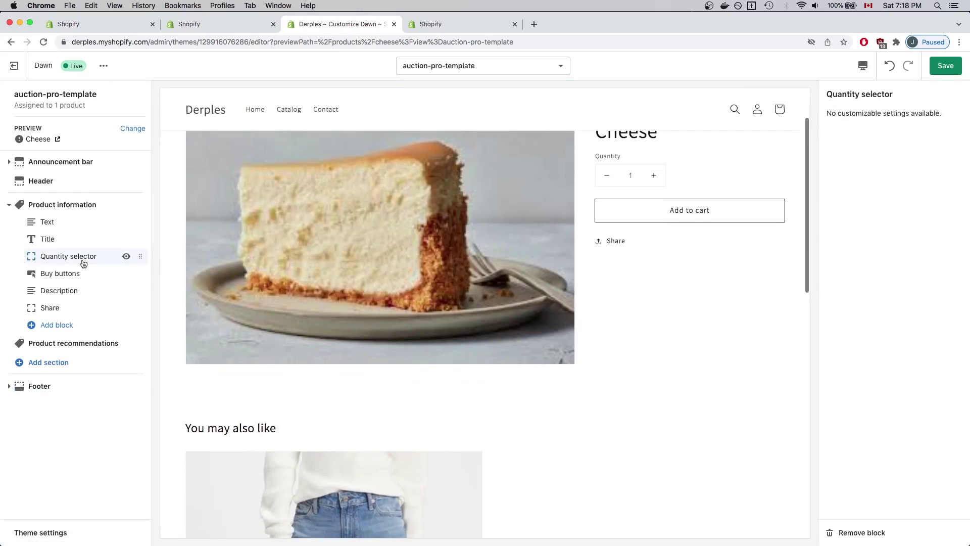
{"action": "left_click", "coordinate": [844, 533]}
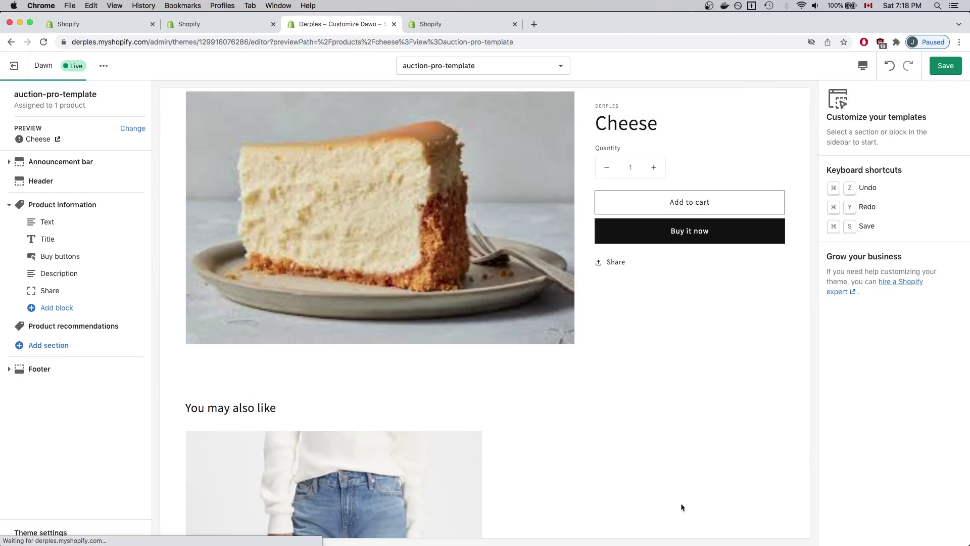
{"action": "left_click", "coordinate": [71, 259]}
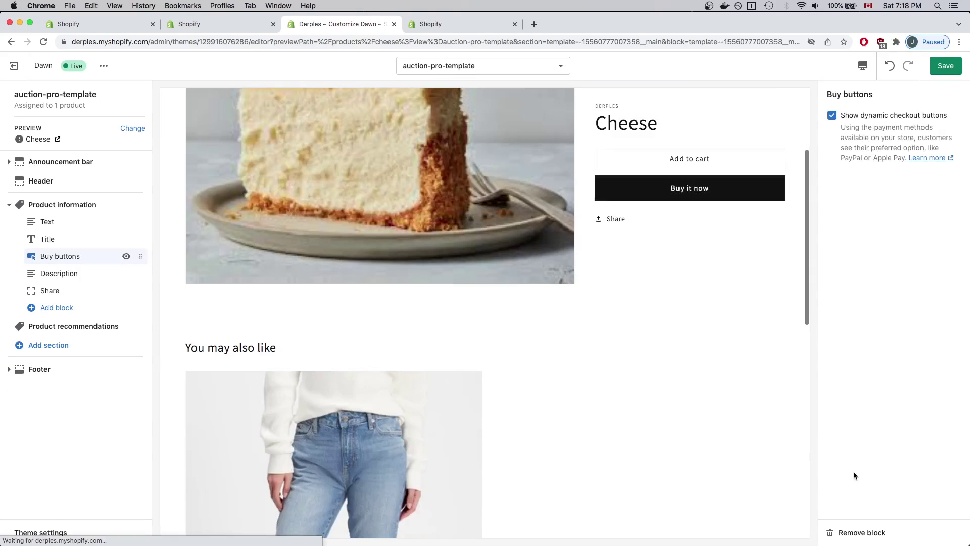
{"action": "left_click", "coordinate": [858, 539]}
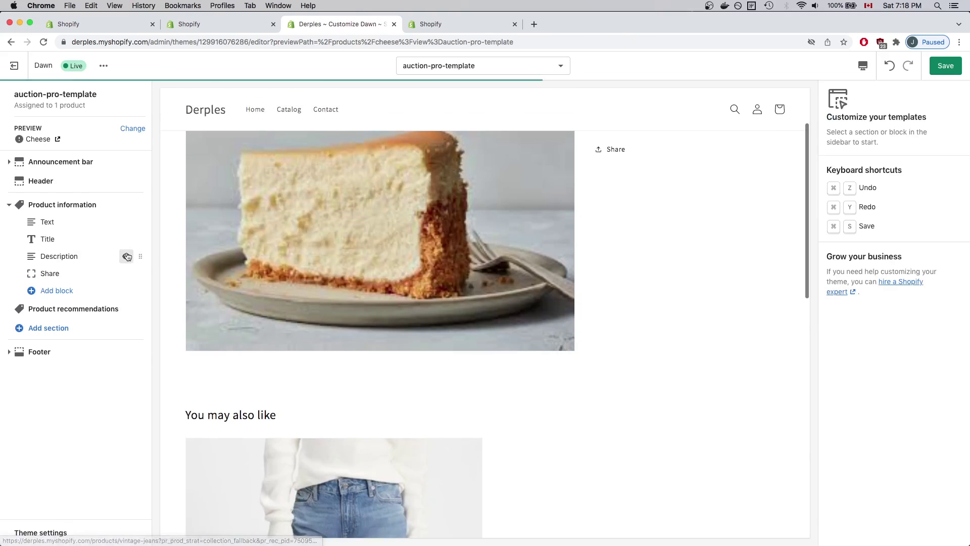
{"action": "scroll", "coordinate": [412, 317], "scroll_direction": "up", "scroll_amount": 3}
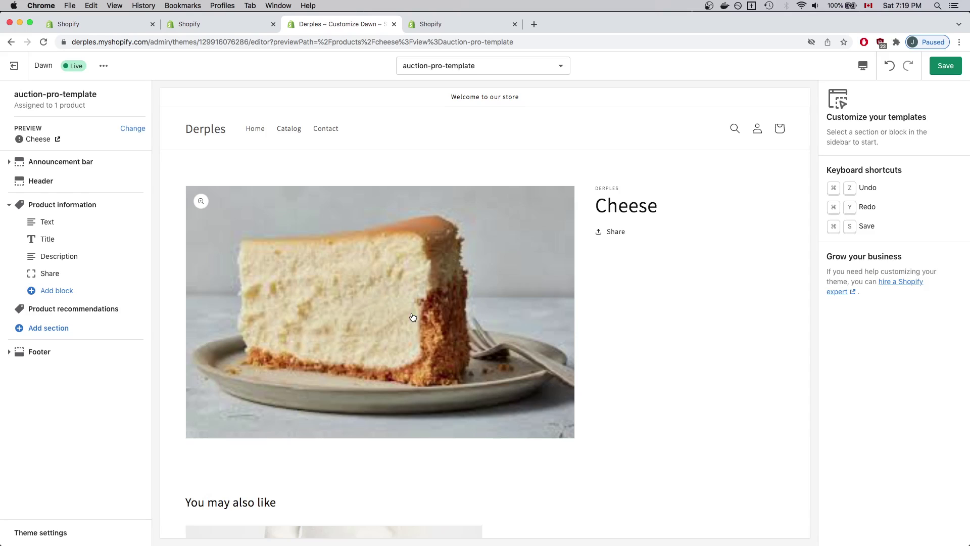
Pick Vintage jeans as the product shown in the template preview.
{"action": "left_click", "coordinate": [131, 130]}
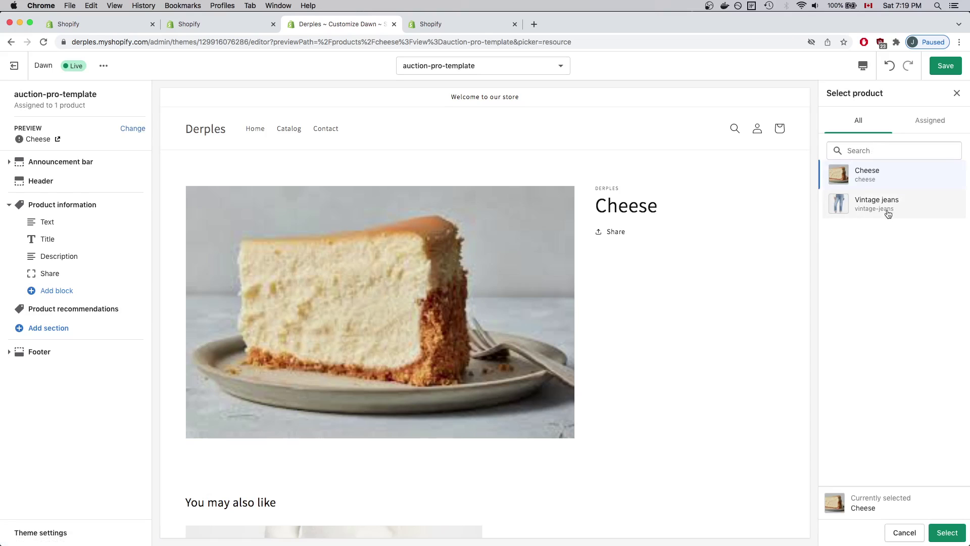
{"action": "left_click", "coordinate": [887, 211]}
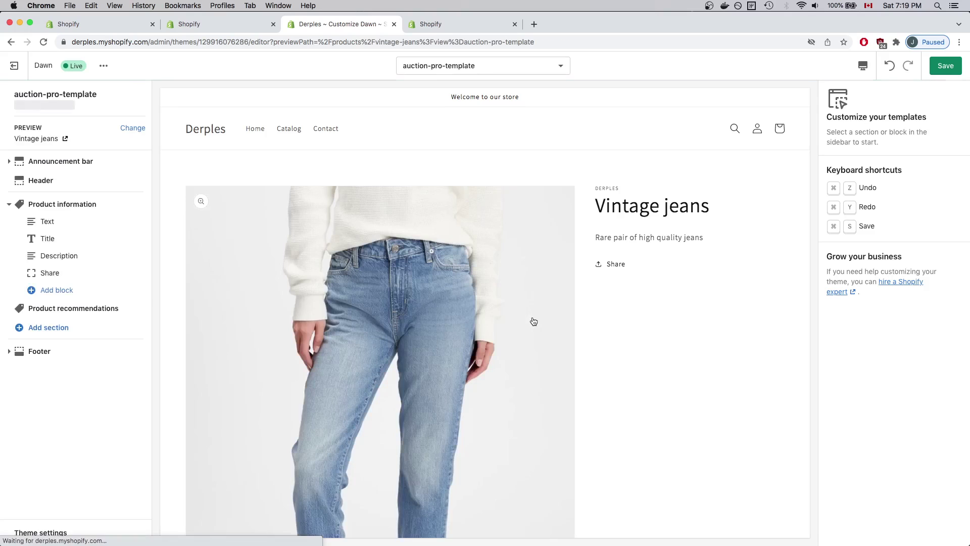
{"action": "scroll", "coordinate": [533, 321], "scroll_direction": "down", "scroll_amount": 3}
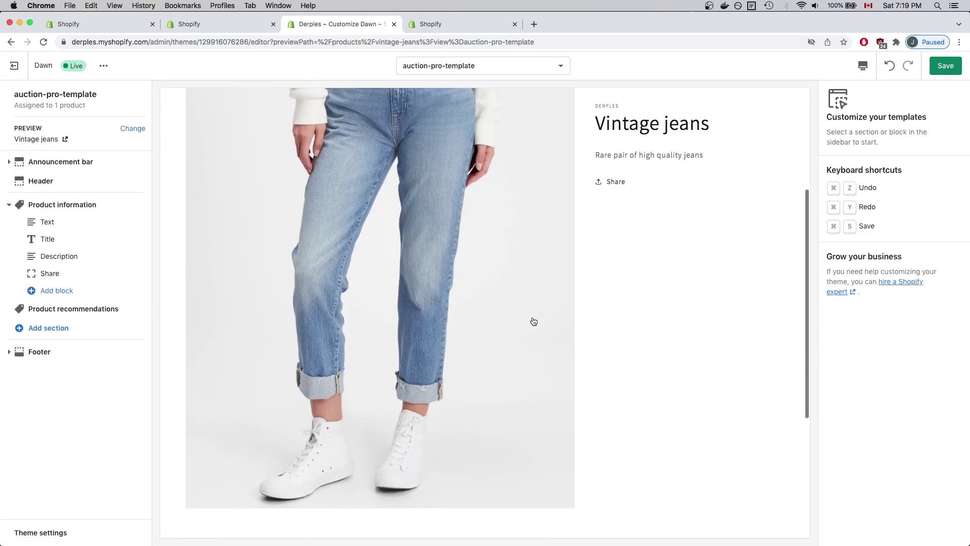
{"action": "scroll", "coordinate": [534, 321], "scroll_direction": "up", "scroll_amount": 3}
{"action": "scroll", "coordinate": [533, 321], "scroll_direction": "down", "scroll_amount": 1}
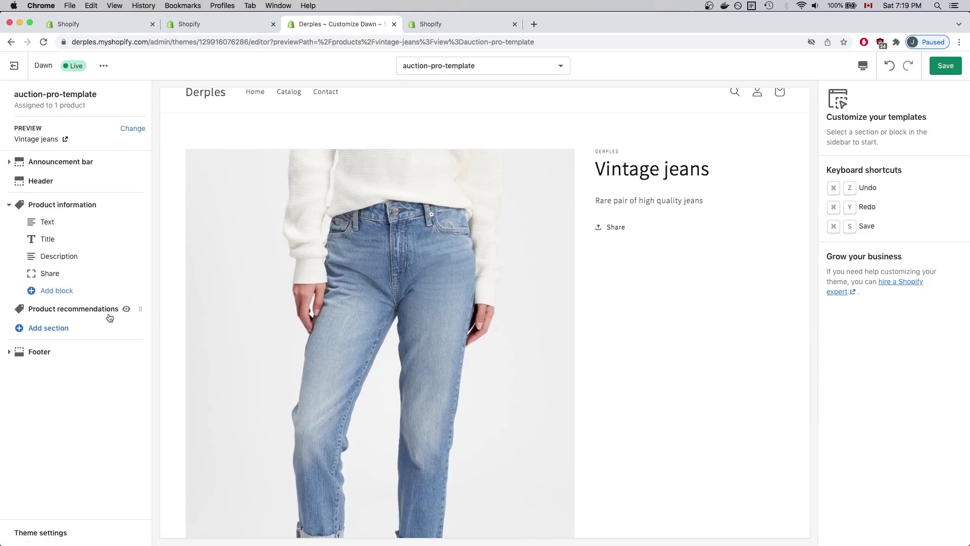
Add the Auction app block to Product information just below Title, then save the template.
{"action": "left_click", "coordinate": [58, 287]}
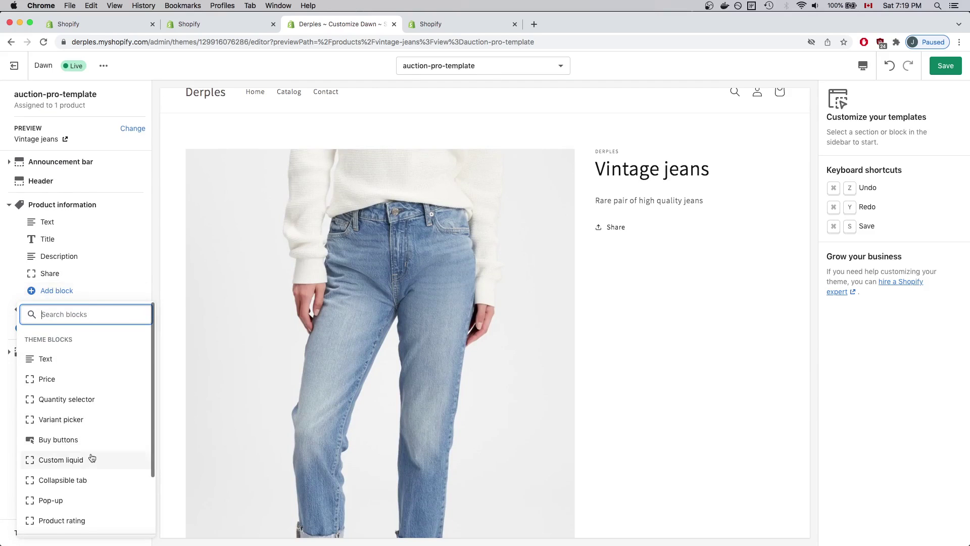
{"action": "scroll", "coordinate": [92, 457], "scroll_direction": "down", "scroll_amount": 3}
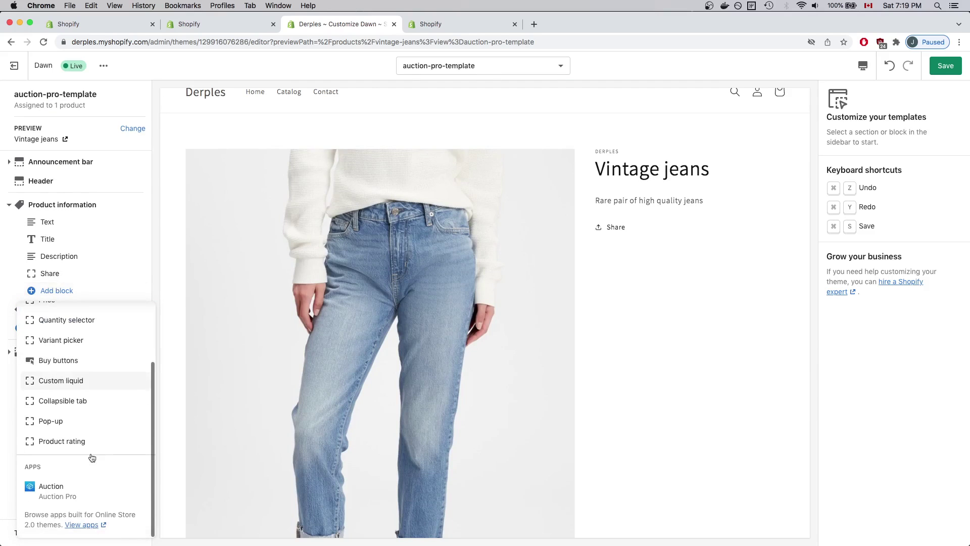
{"action": "left_click", "coordinate": [61, 490]}
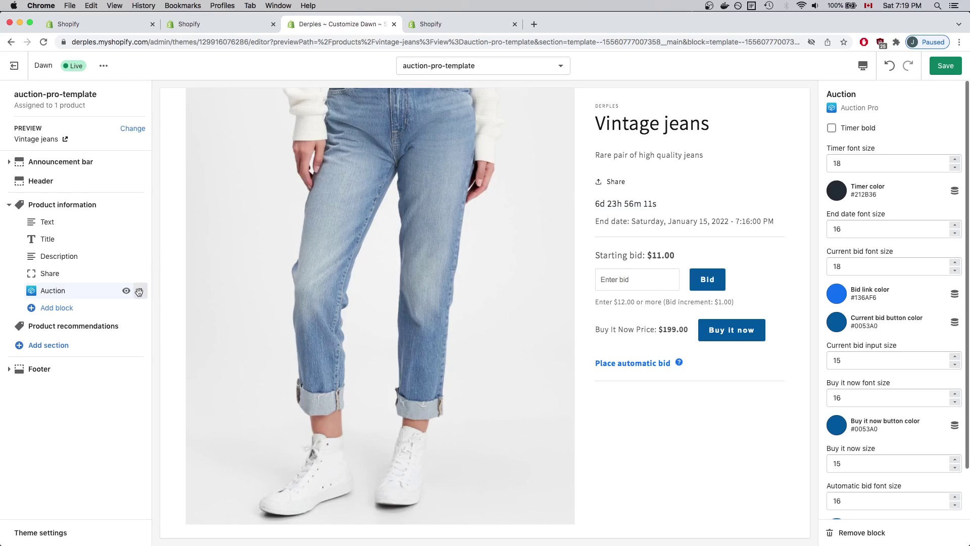
{"action": "left_click_drag", "start_coordinate": [138, 291], "coordinate": [122, 256]}
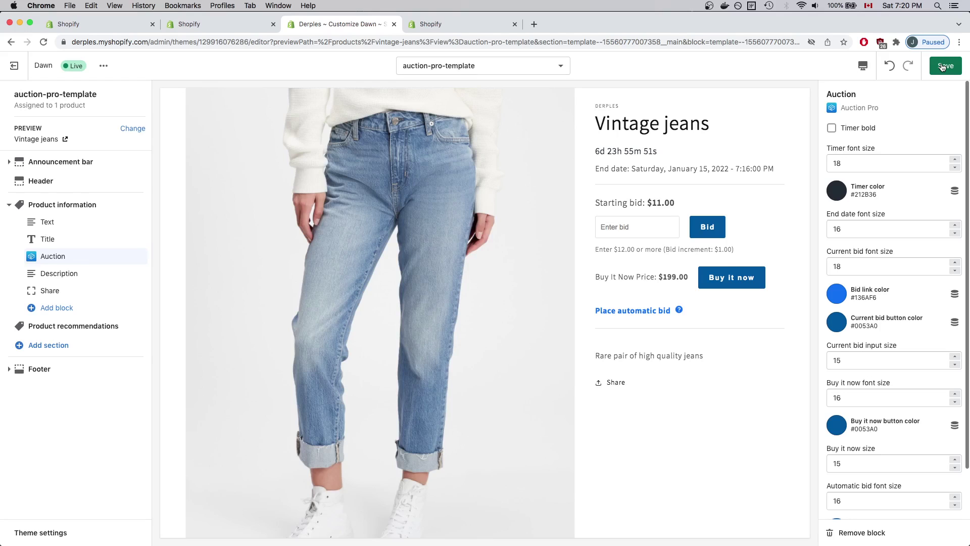
{"action": "left_click", "coordinate": [942, 66]}
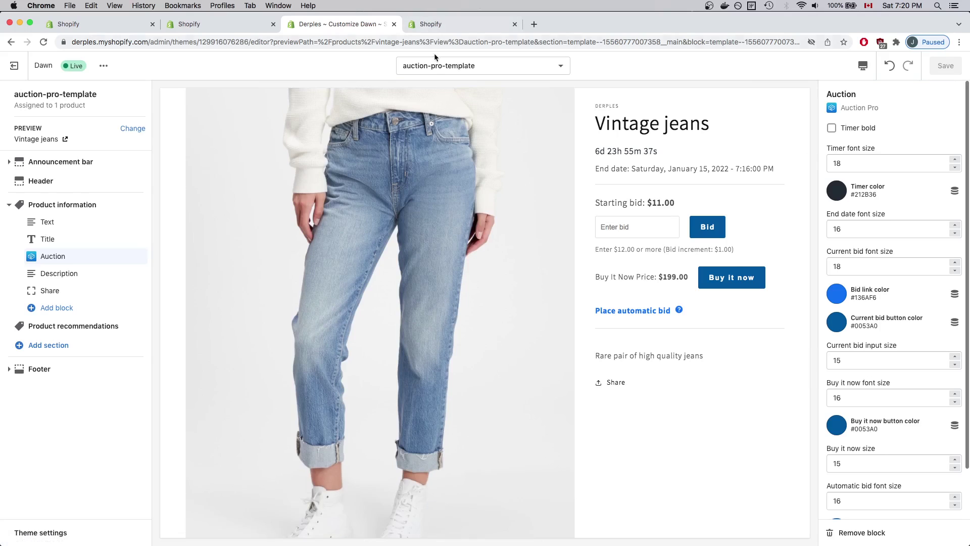
Create a collection template named 'auction' based on Default collection.
{"action": "left_click", "coordinate": [435, 66]}
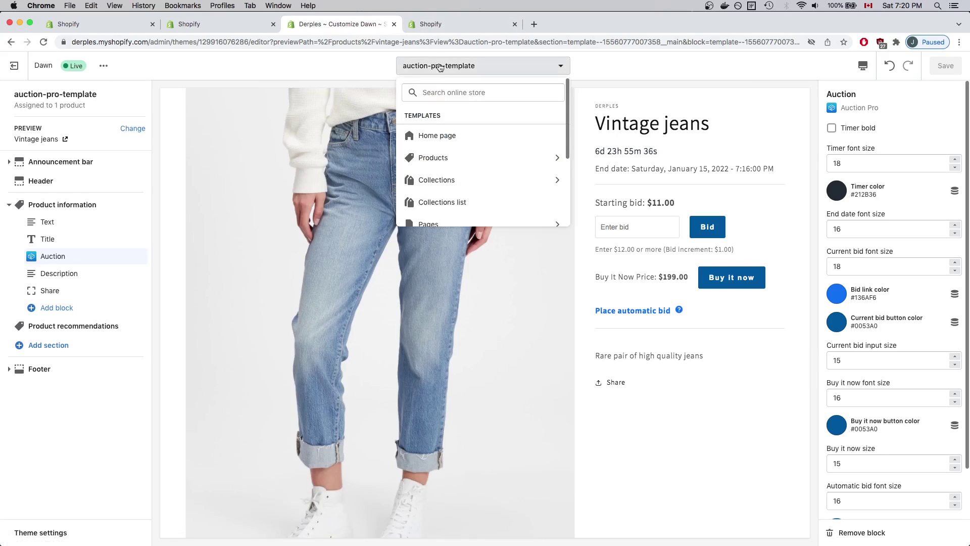
{"action": "left_click", "coordinate": [444, 180]}
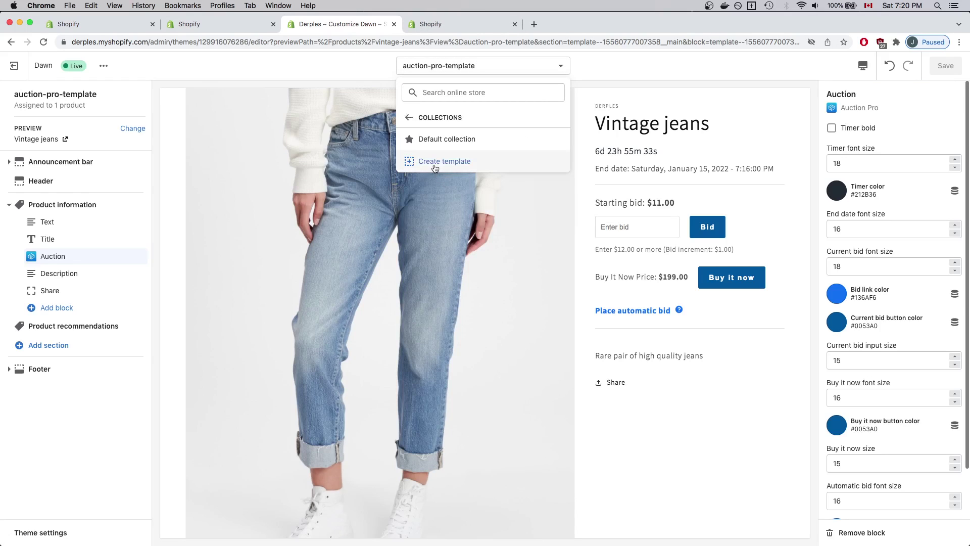
{"action": "left_click", "coordinate": [435, 166]}
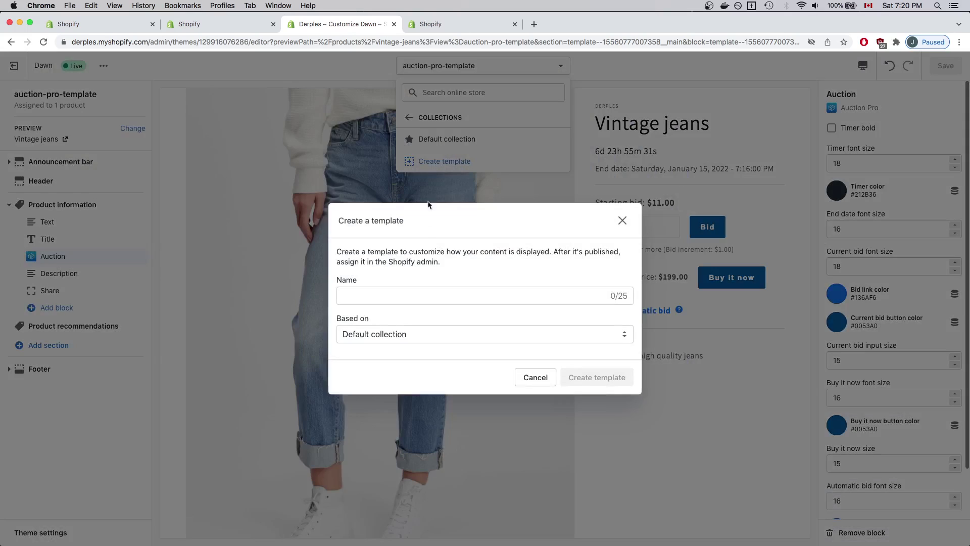
{"action": "left_click", "coordinate": [403, 296]}
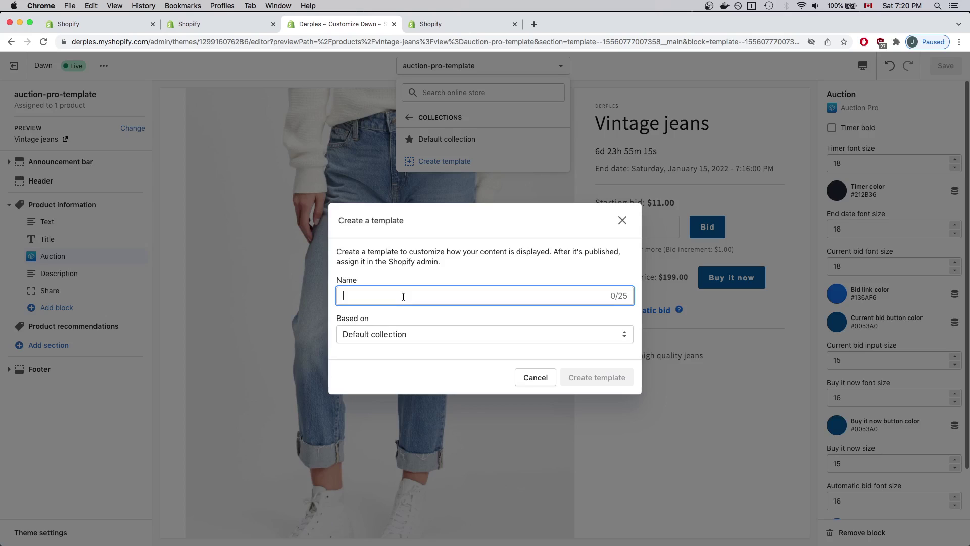
{"action": "type", "text": "auction"}
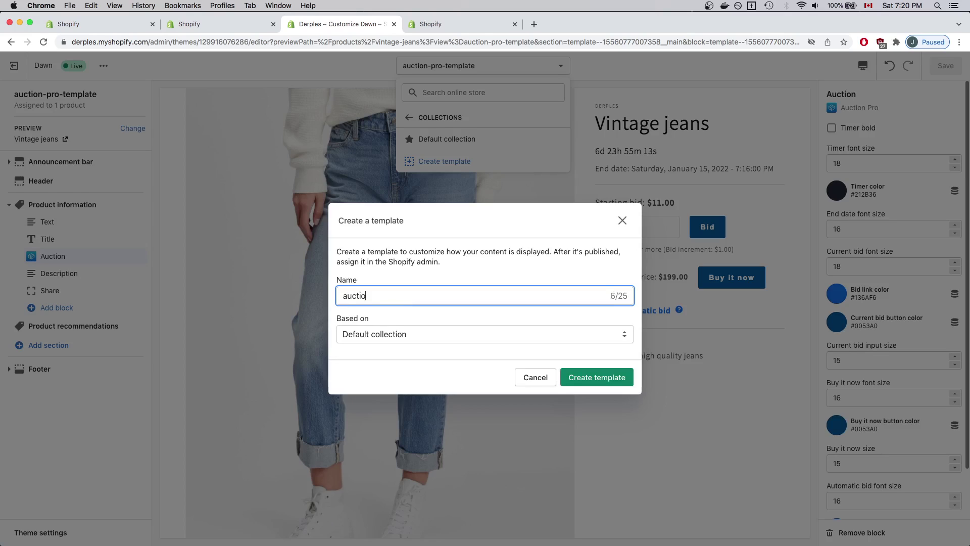
{"action": "left_click", "coordinate": [599, 381]}
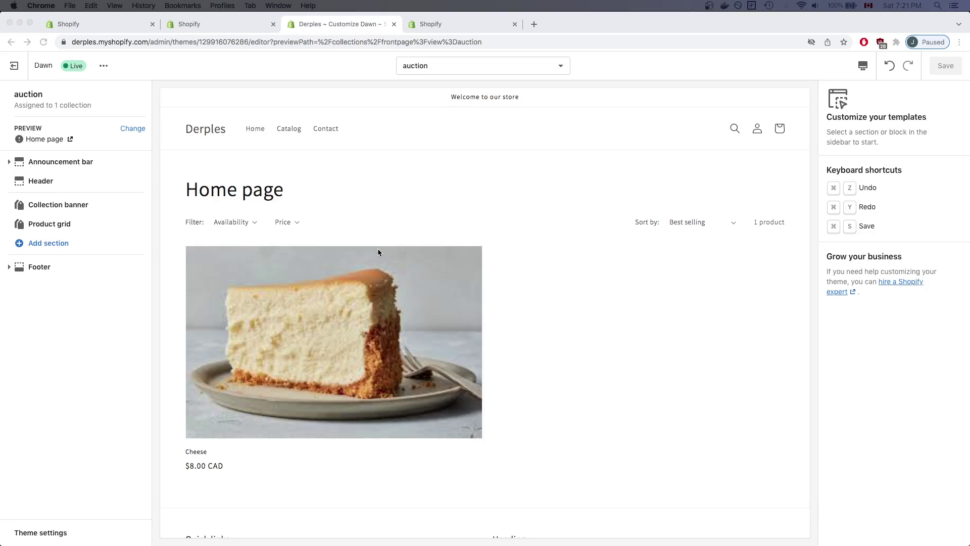
Preview the auction template with the Auctions collection, showing Vintage jeans at $199.00 CAD.
{"action": "left_click", "coordinate": [132, 129]}
{"action": "left_click", "coordinate": [131, 129]}
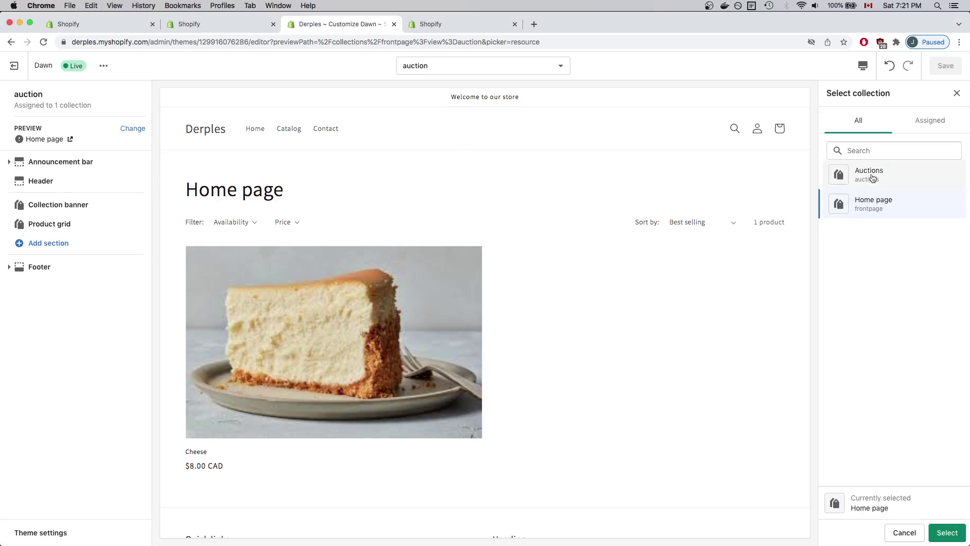
{"action": "left_click", "coordinate": [871, 175]}
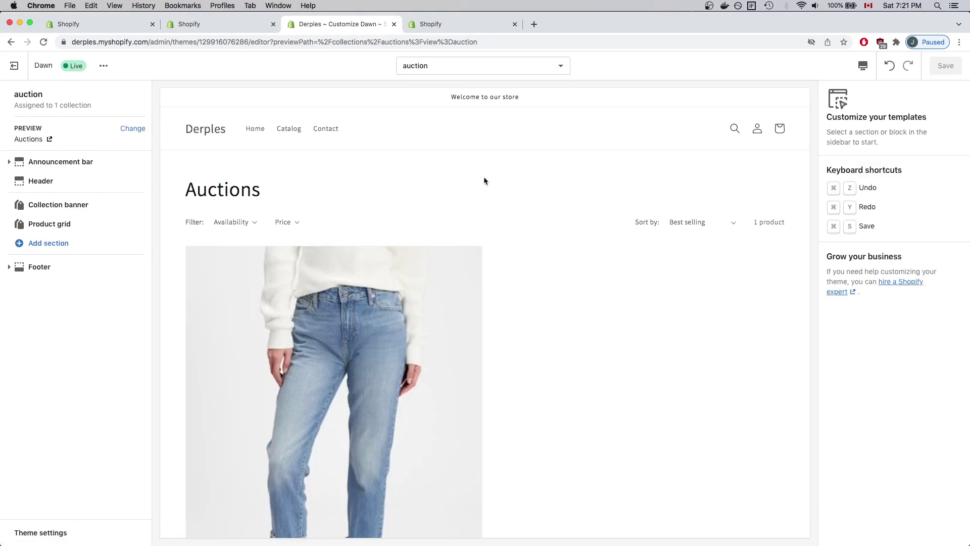
{"action": "scroll", "coordinate": [452, 381], "scroll_direction": "down", "scroll_amount": 5}
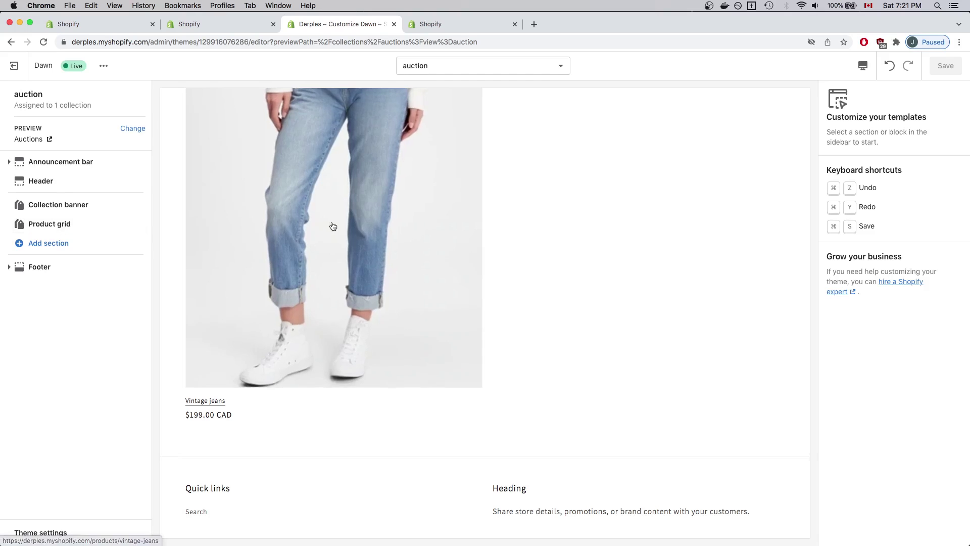
{"action": "scroll", "coordinate": [332, 225], "scroll_direction": "up", "scroll_amount": 5}
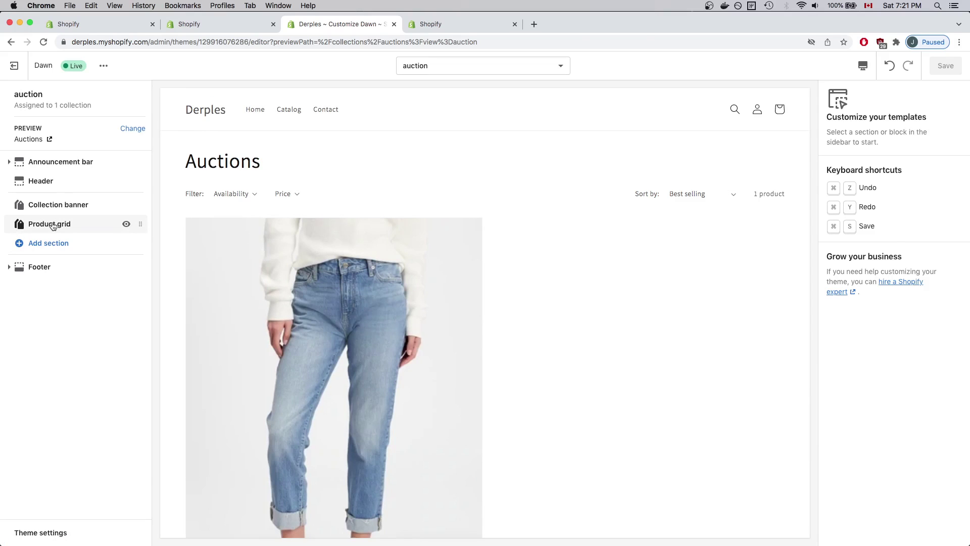
Hide Product grid, add the Auction collection app section, and save the auction template.
{"action": "left_click", "coordinate": [53, 226]}
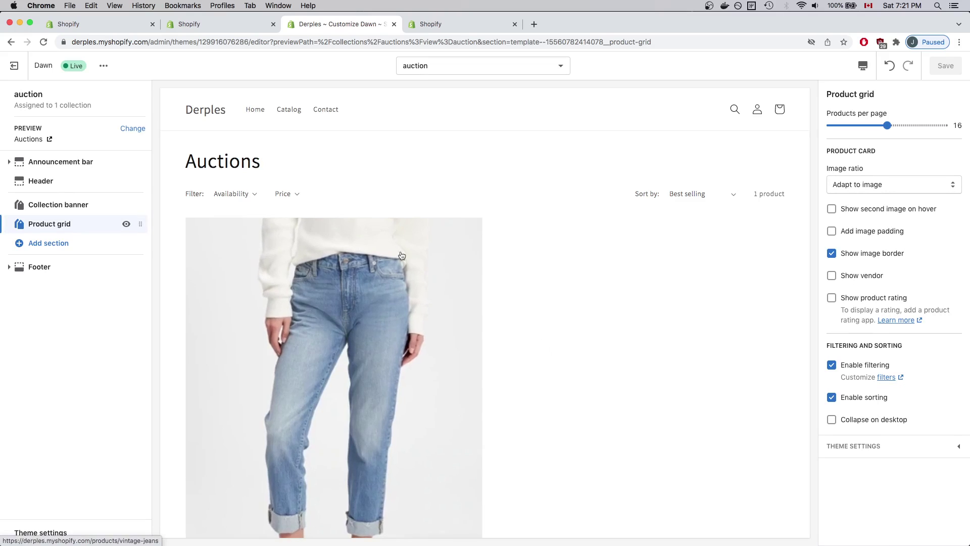
{"action": "left_click", "coordinate": [126, 224]}
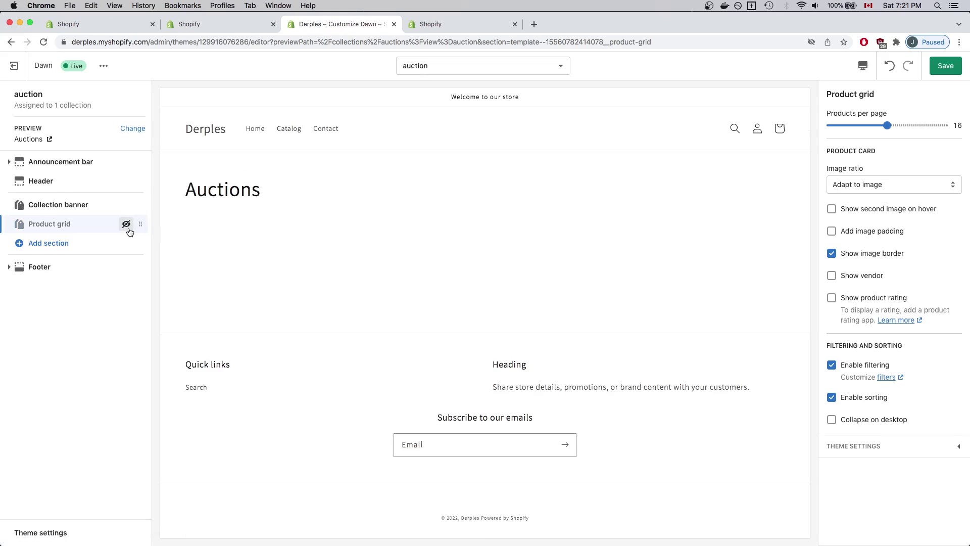
{"action": "left_click", "coordinate": [48, 245]}
{"action": "scroll", "coordinate": [61, 376], "scroll_direction": "down", "scroll_amount": 3}
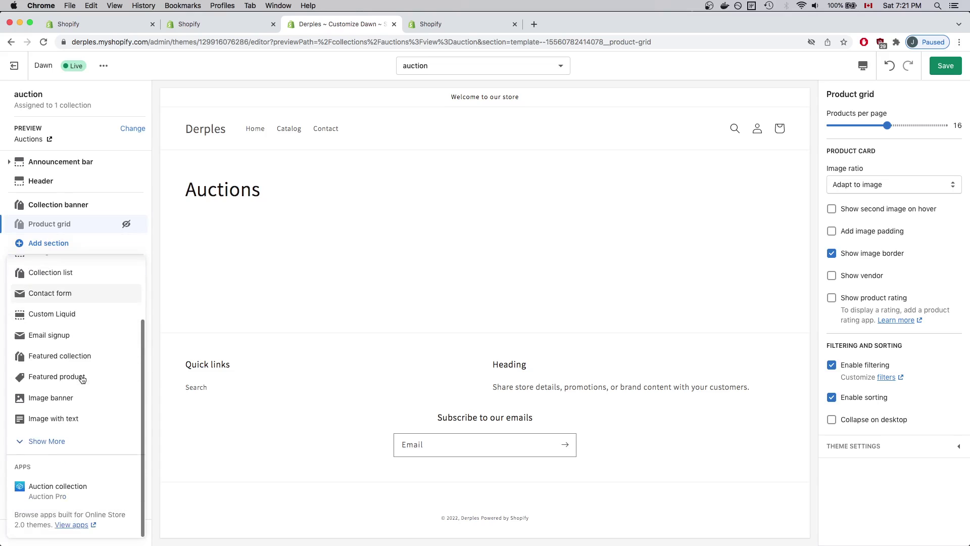
{"action": "left_click", "coordinate": [51, 488]}
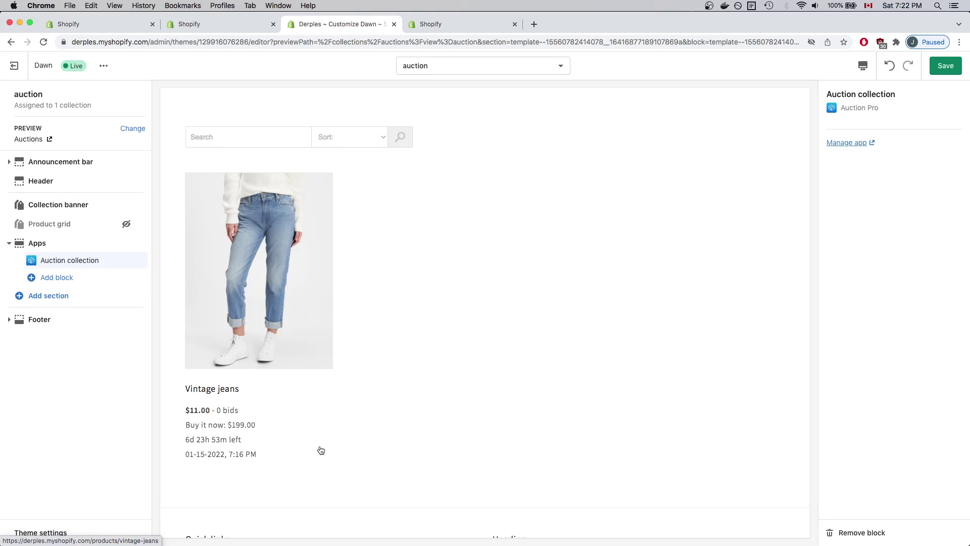
{"action": "scroll", "coordinate": [519, 278], "scroll_direction": "up", "scroll_amount": 3}
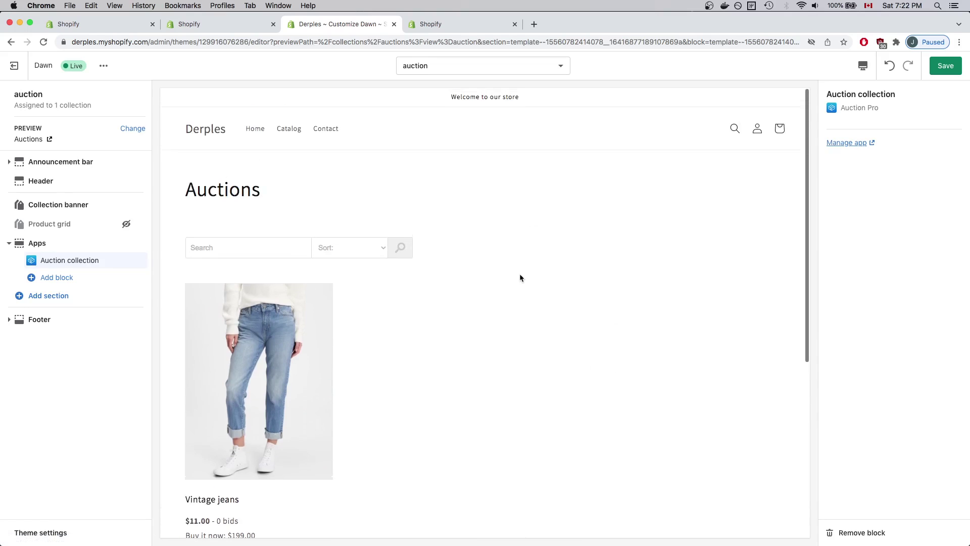
{"action": "left_click", "coordinate": [941, 67]}
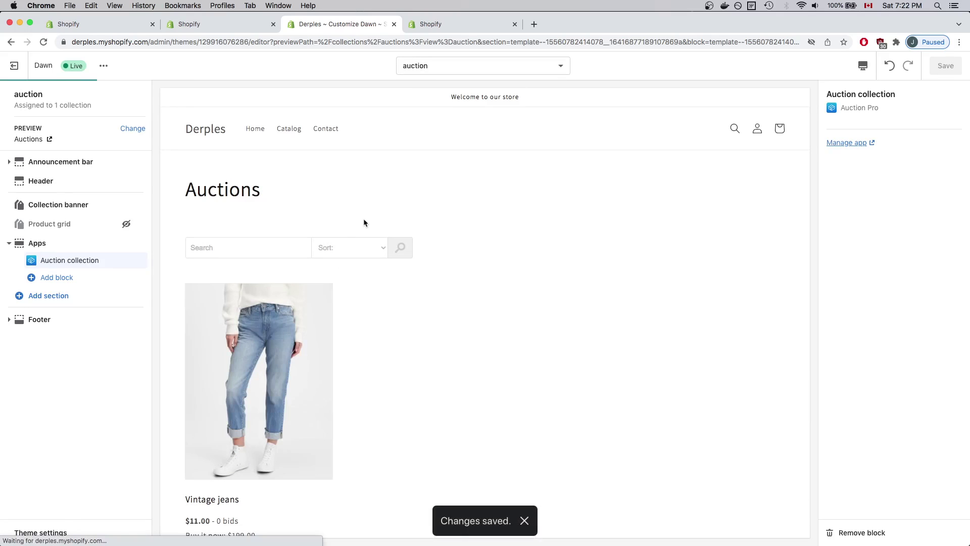
{"action": "scroll", "coordinate": [364, 223], "scroll_direction": "down", "scroll_amount": 3}
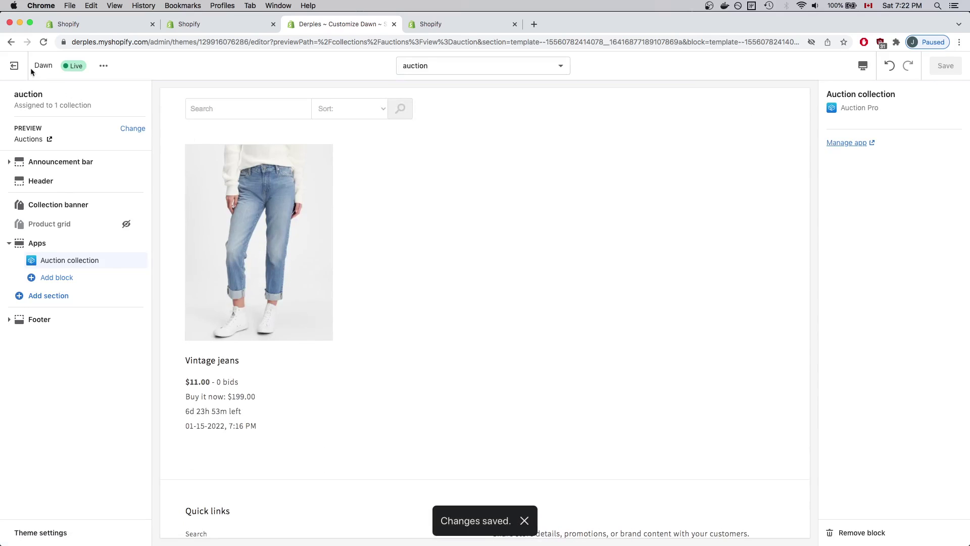
Leave the theme editor and open the Auctions collection from Products > Collections.
{"action": "left_click", "coordinate": [15, 68]}
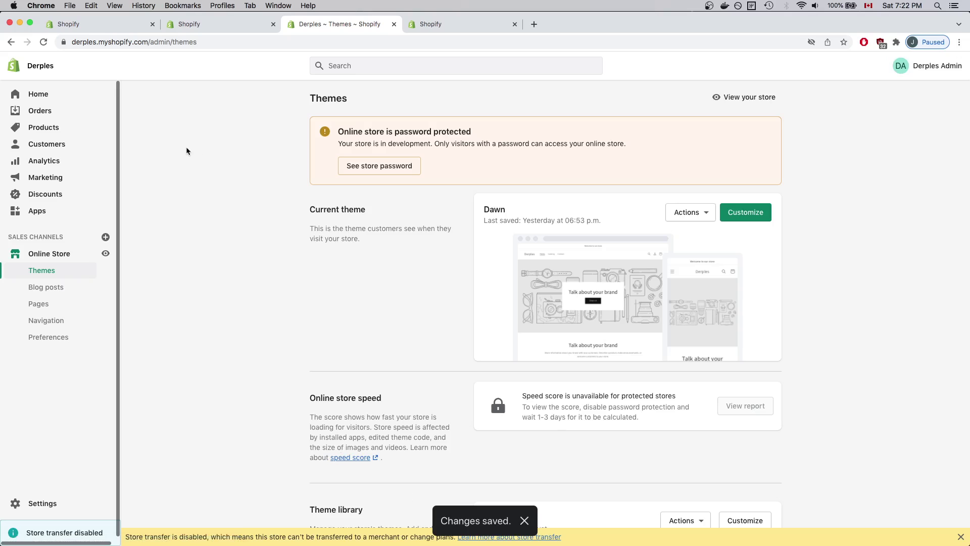
{"action": "left_click", "coordinate": [52, 130]}
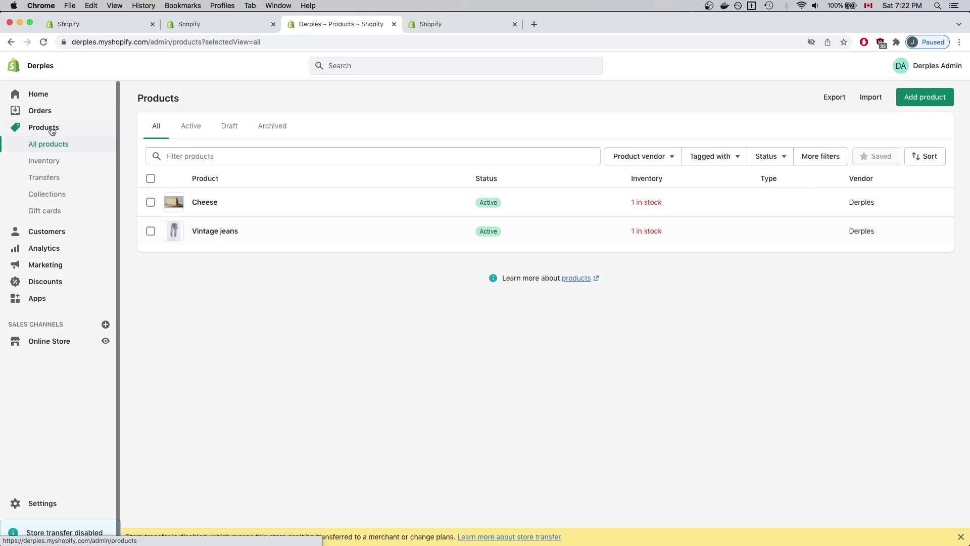
{"action": "left_click", "coordinate": [53, 195]}
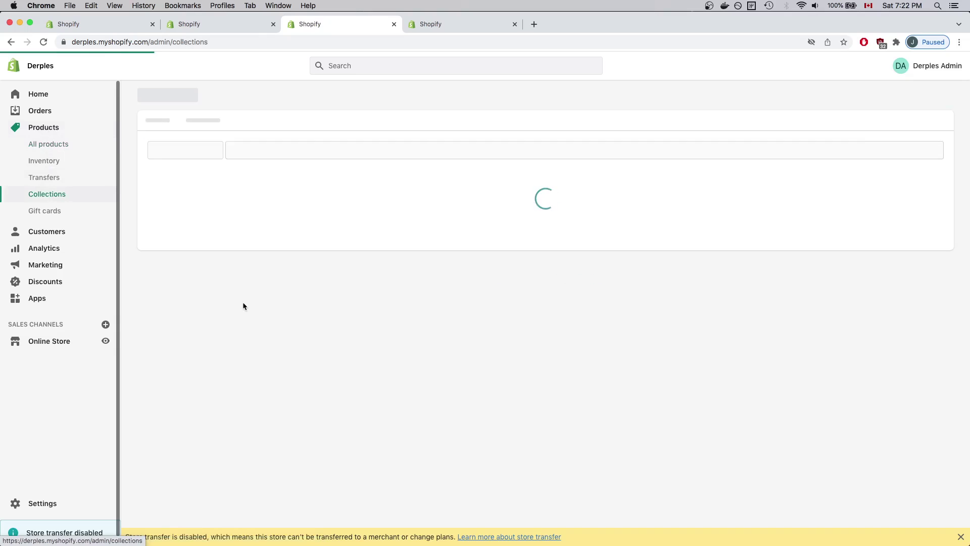
{"action": "left_click", "coordinate": [209, 201]}
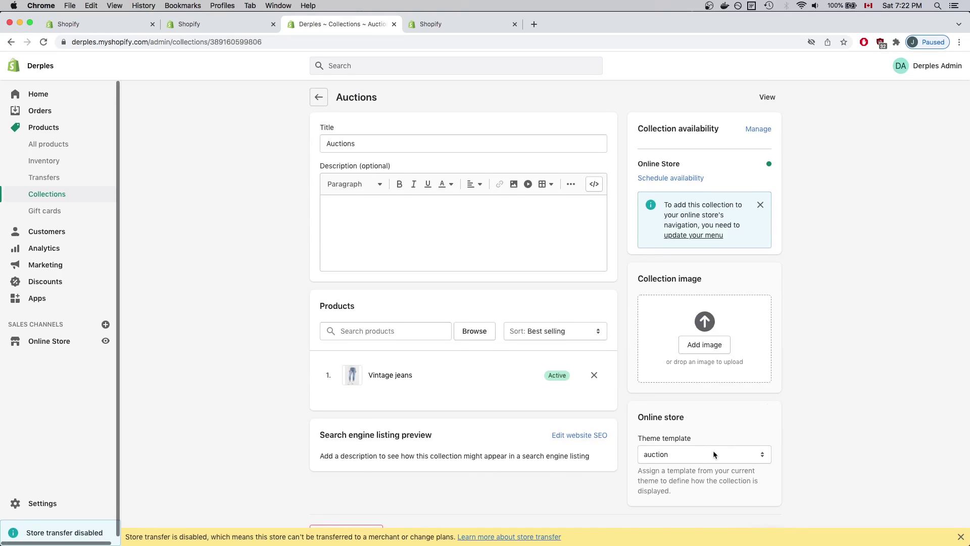
Make sure the Auctions collection's theme template is set to auction.
{"action": "left_click", "coordinate": [713, 450]}
{"action": "left_click", "coordinate": [692, 426]}
{"action": "left_click", "coordinate": [685, 454]}
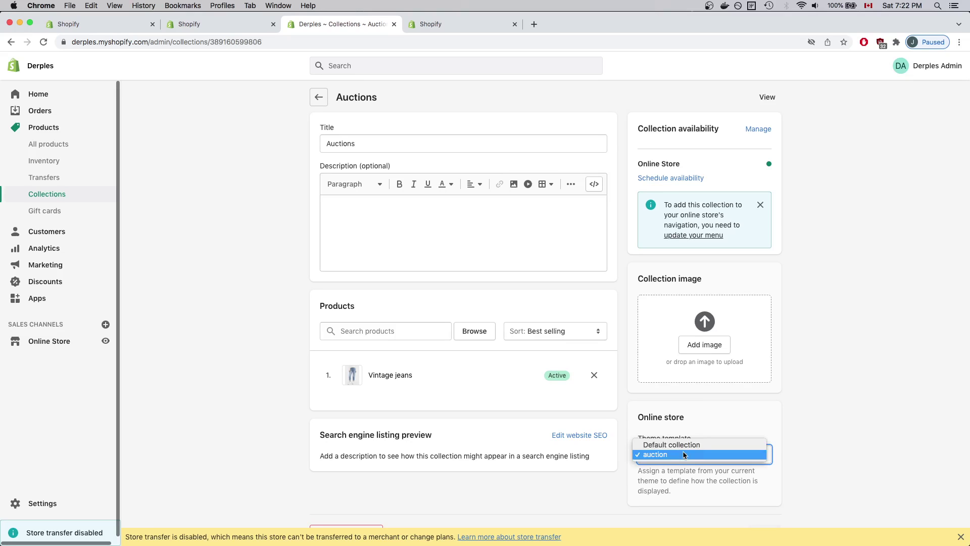
{"action": "left_click", "coordinate": [648, 448]}
{"action": "left_click", "coordinate": [711, 454]}
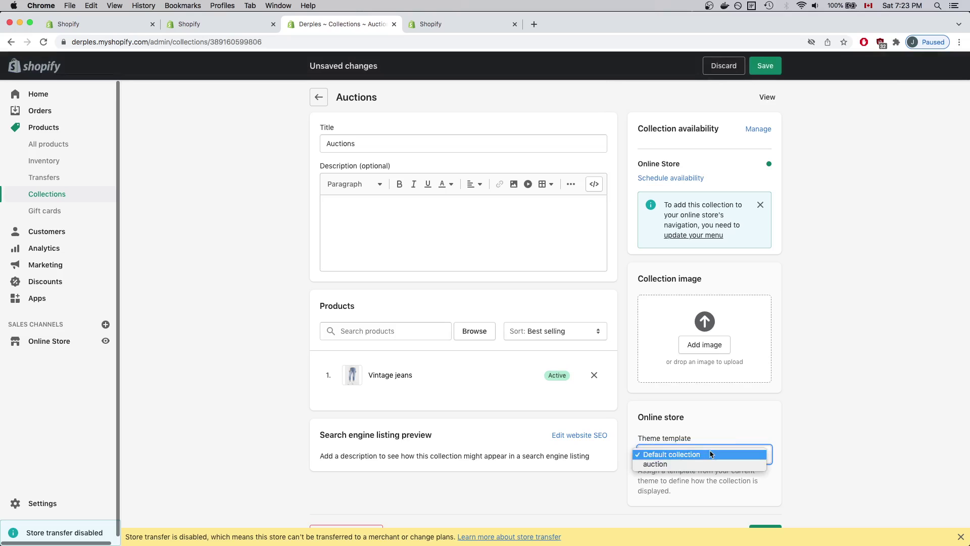
{"action": "left_click", "coordinate": [685, 463]}
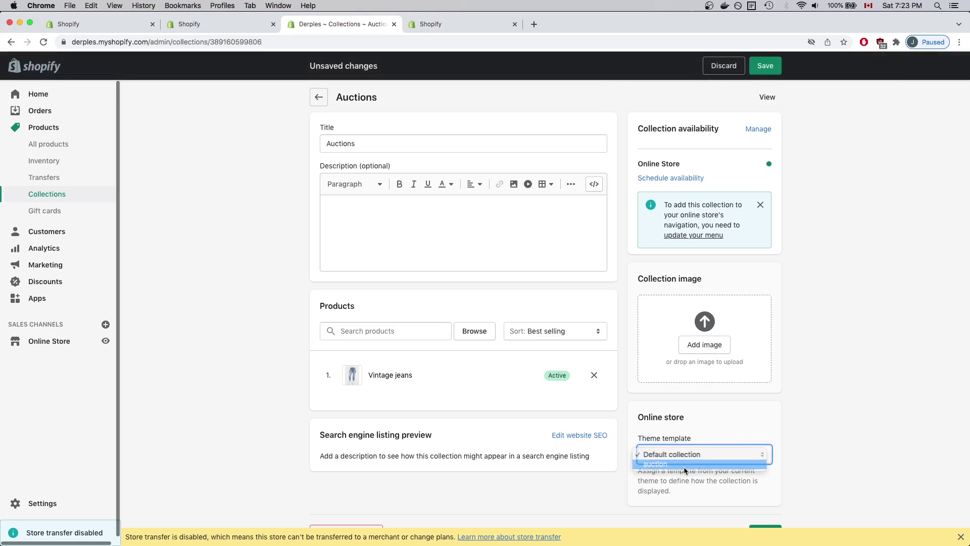
{"action": "left_click", "coordinate": [795, 401]}
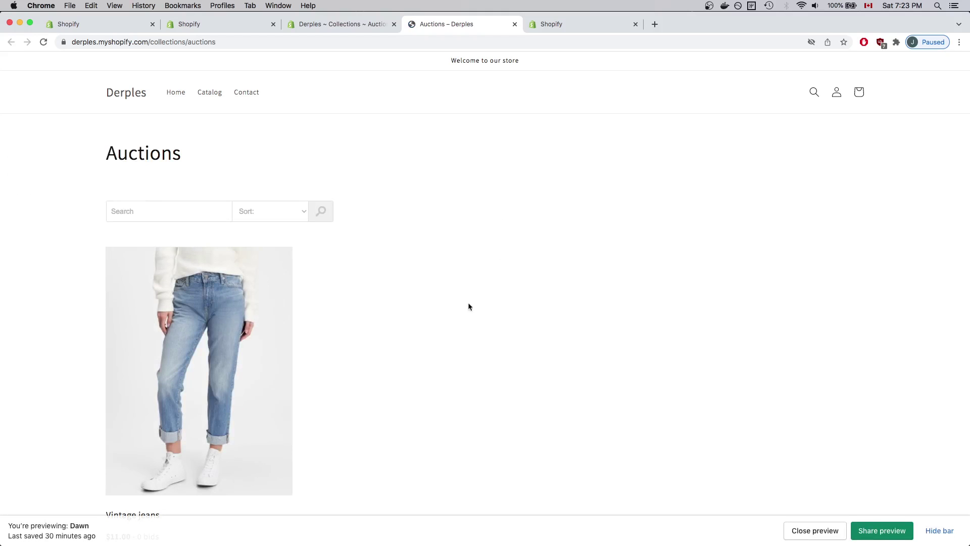
Open the Vintage jeans product page from the storefront Auctions collection listing.
{"action": "scroll", "coordinate": [457, 349], "scroll_direction": "down", "scroll_amount": 5}
{"action": "scroll", "coordinate": [458, 348], "scroll_direction": "up", "scroll_amount": 2}
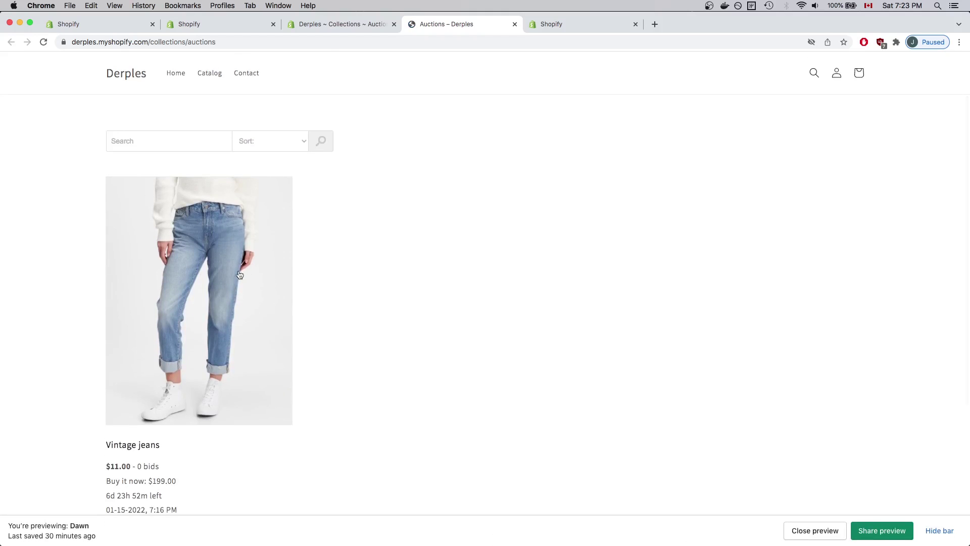
{"action": "left_click", "coordinate": [215, 274]}
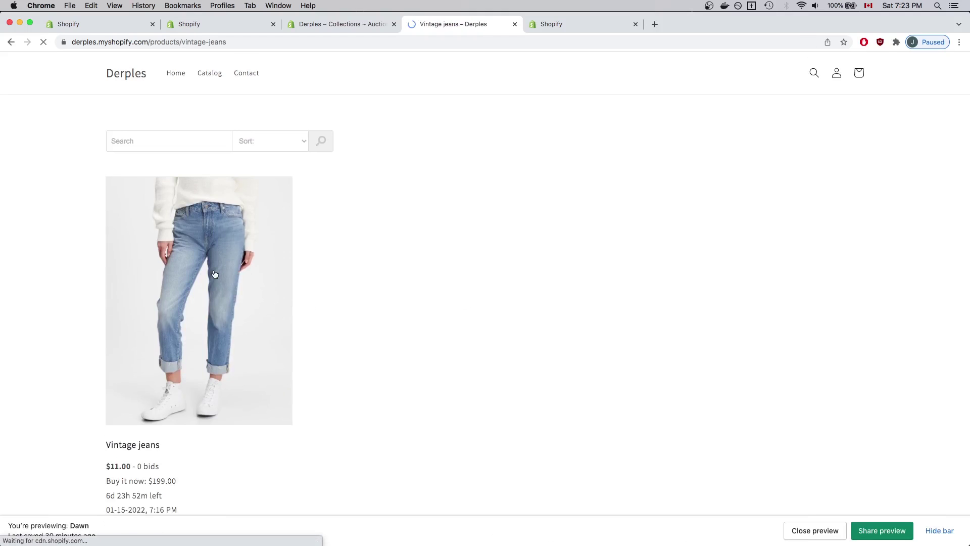